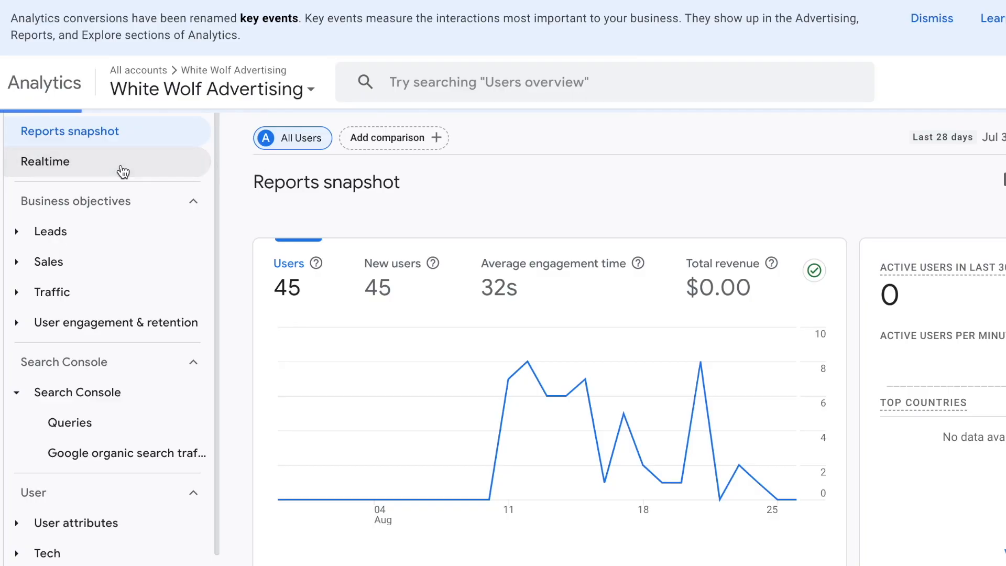
Look through the realtime overview, the Leads overview and the Leads landing page report.
click(92, 242)
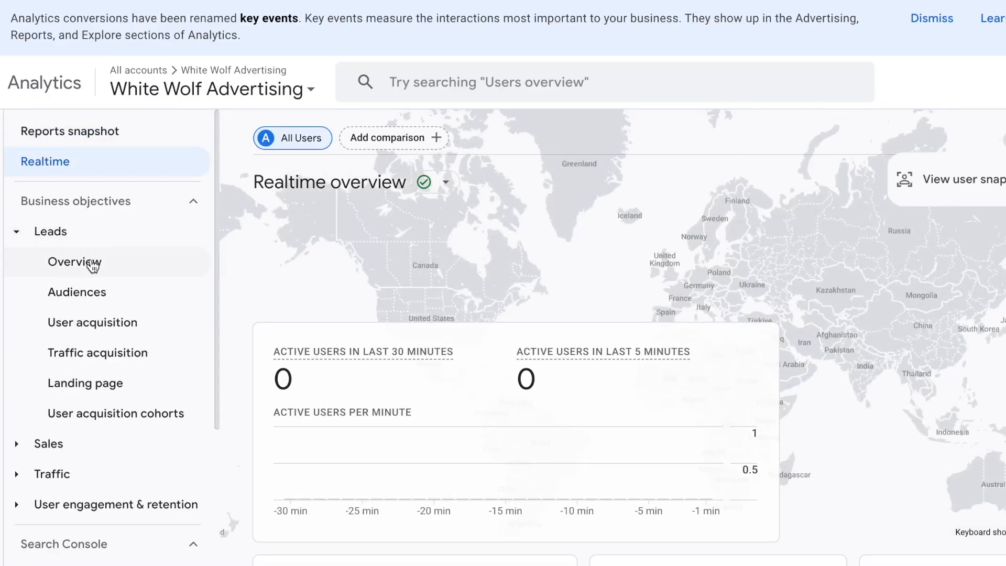
click(123, 272)
scroll(100, 318, down, 2)
scroll(100, 318, up, 2)
scroll(102, 318, down, 1)
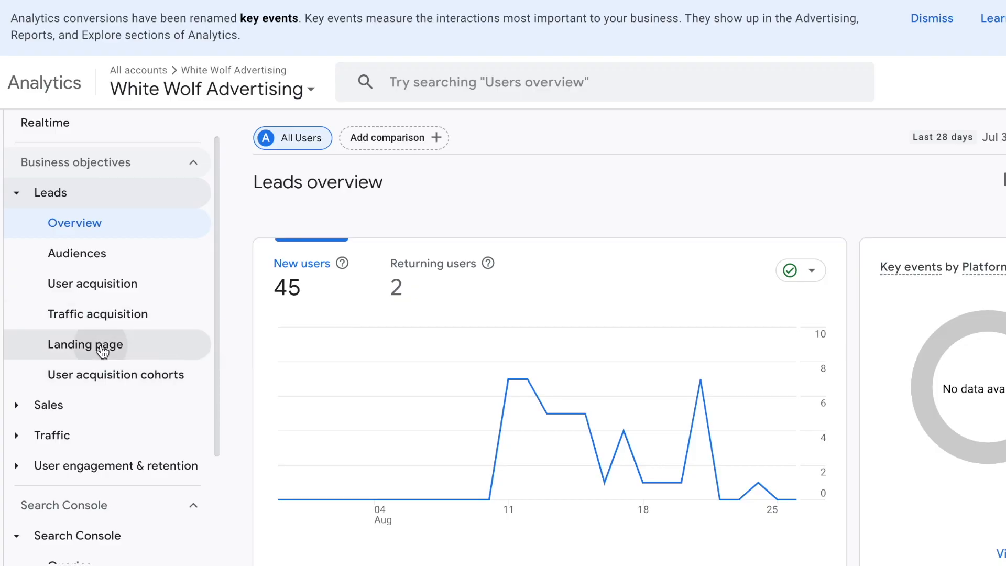
click(100, 346)
scroll(102, 351, down, 4)
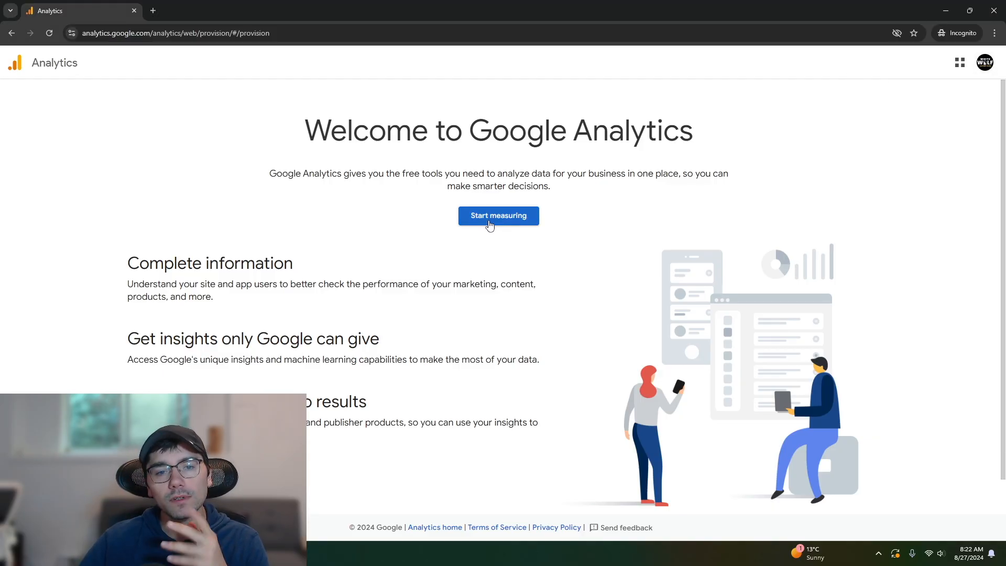
Start a new account named Tommy Enterprises and turn off sharing for modeling contributions, technical support and business recommendations.
click(492, 216)
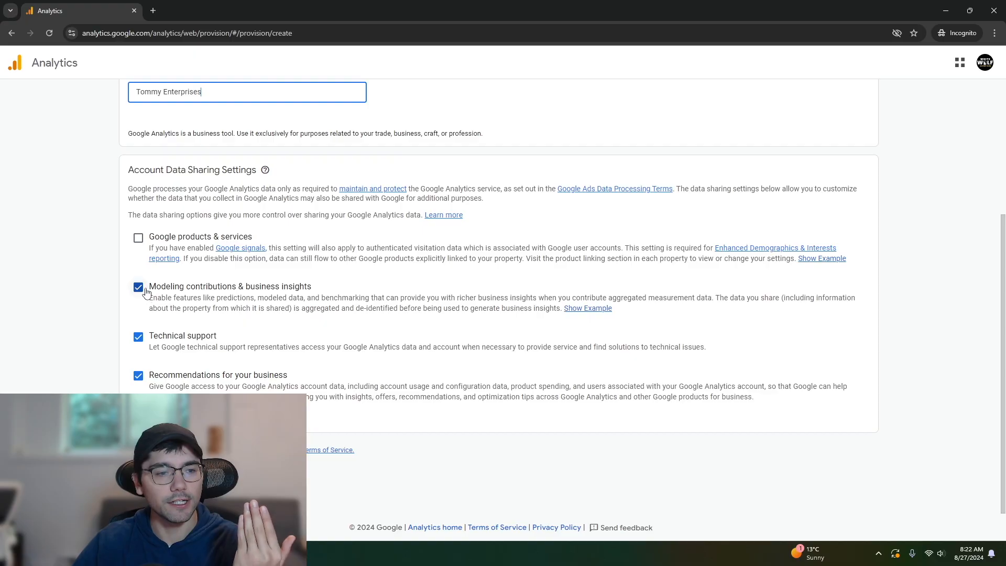
click(138, 288)
click(139, 338)
click(138, 376)
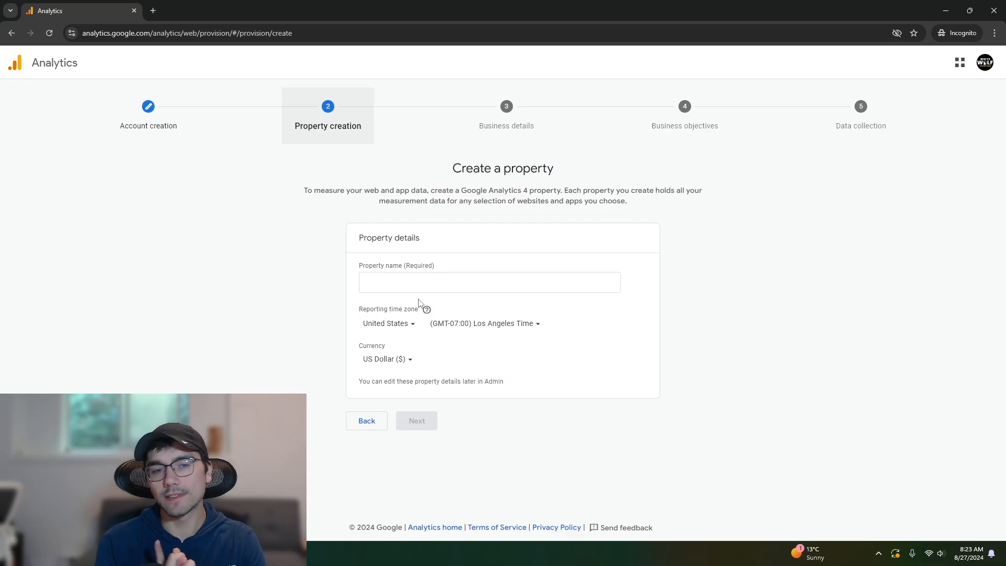
Name the property Tommy Enterprises, set its reporting time zone to Canada, Vancouver Time, and open the currency choices.
click(413, 285)
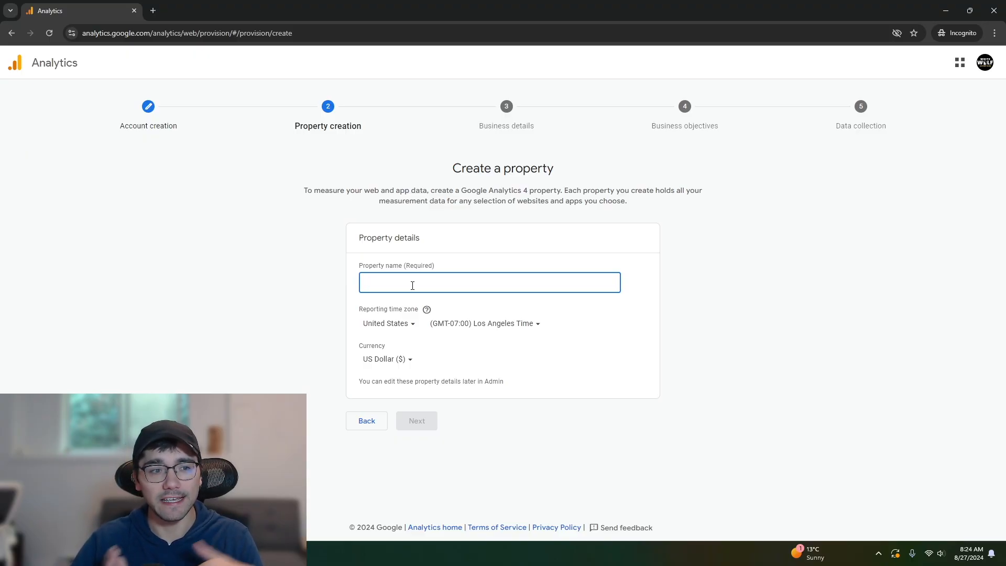
text(Tommy Enterprises)
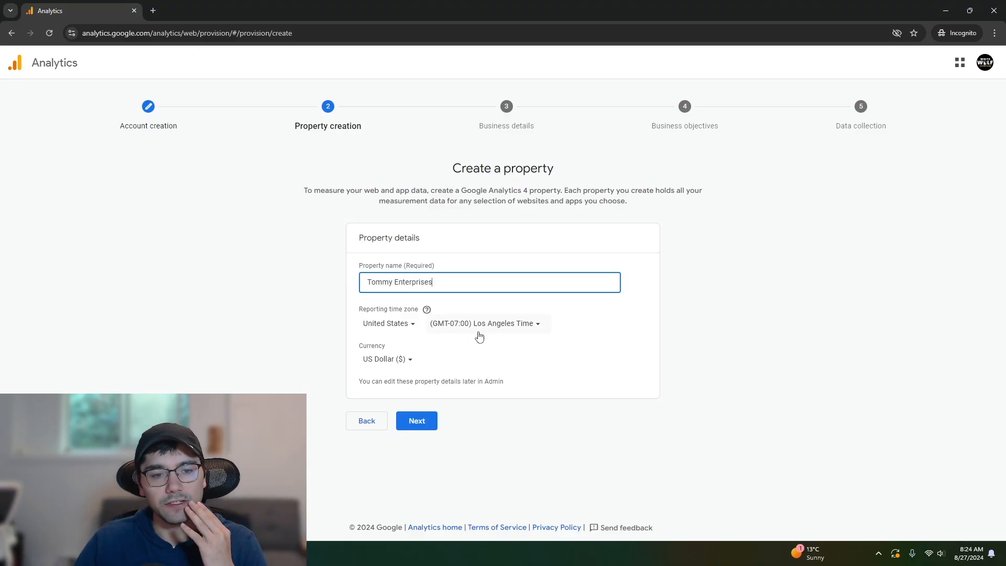
click(402, 327)
text(cana)
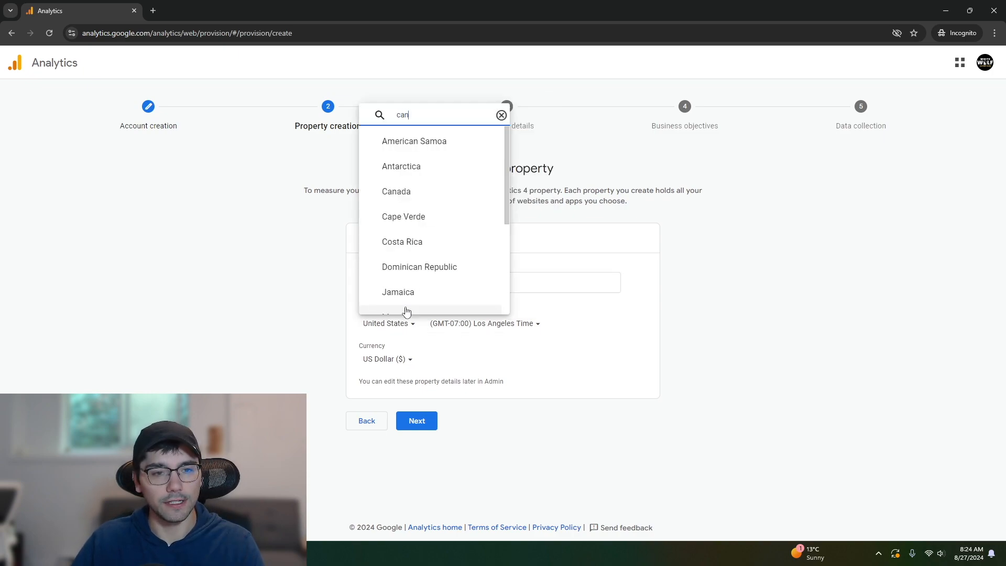
click(390, 301)
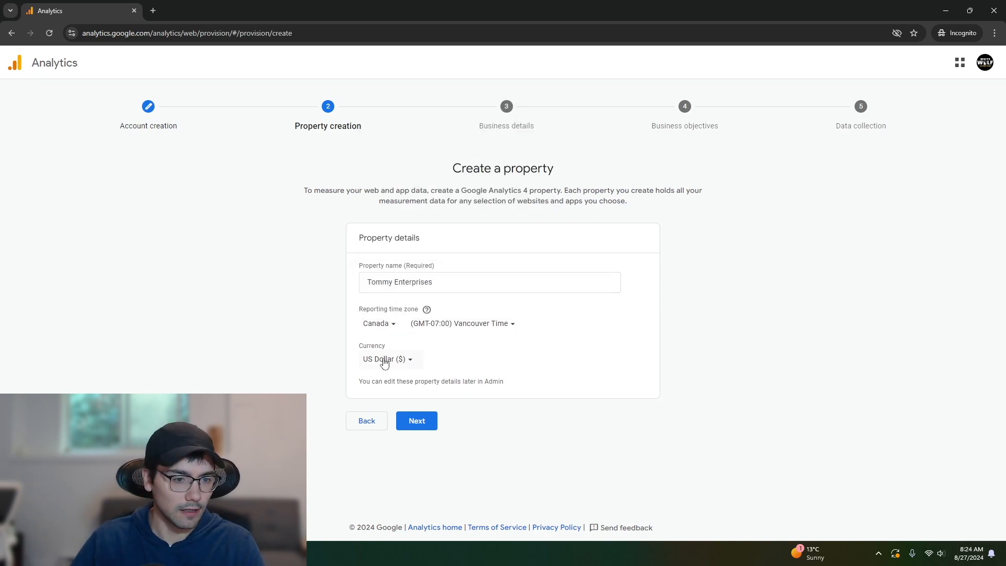
click(386, 360)
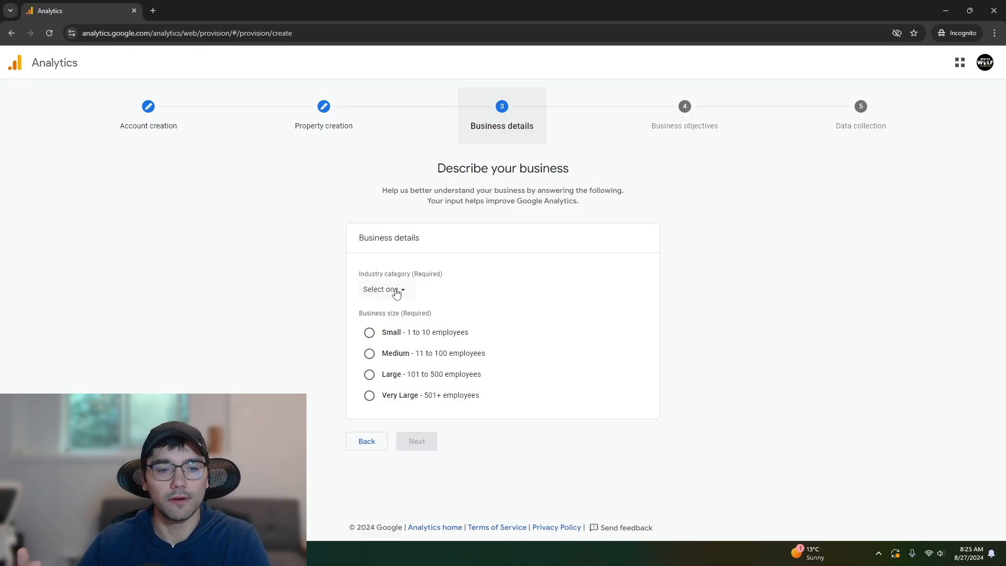
Choose an industry category, set the business size to Small (1 to 10 employees) and continue to the business objectives.
click(396, 291)
click(388, 292)
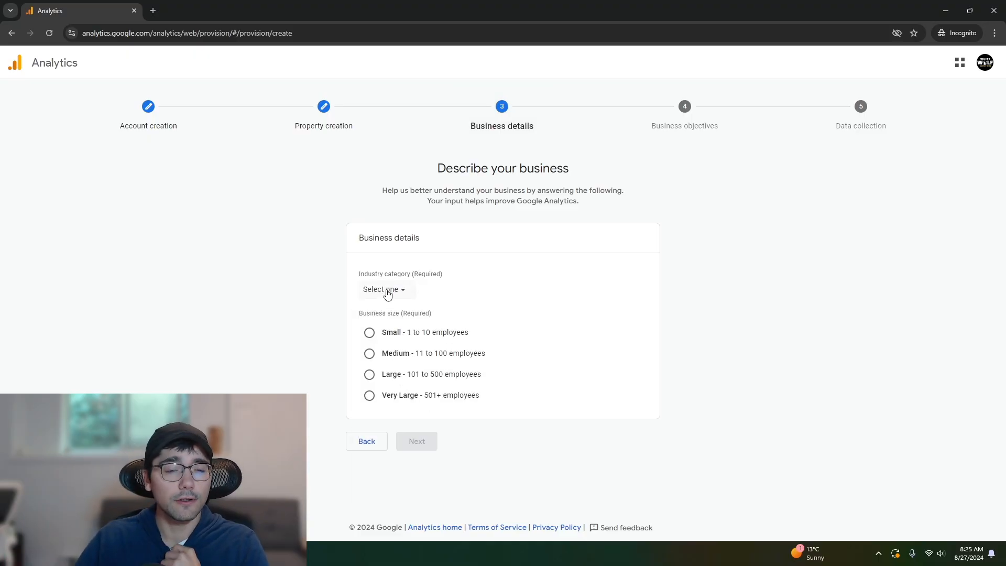
click(393, 332)
click(411, 441)
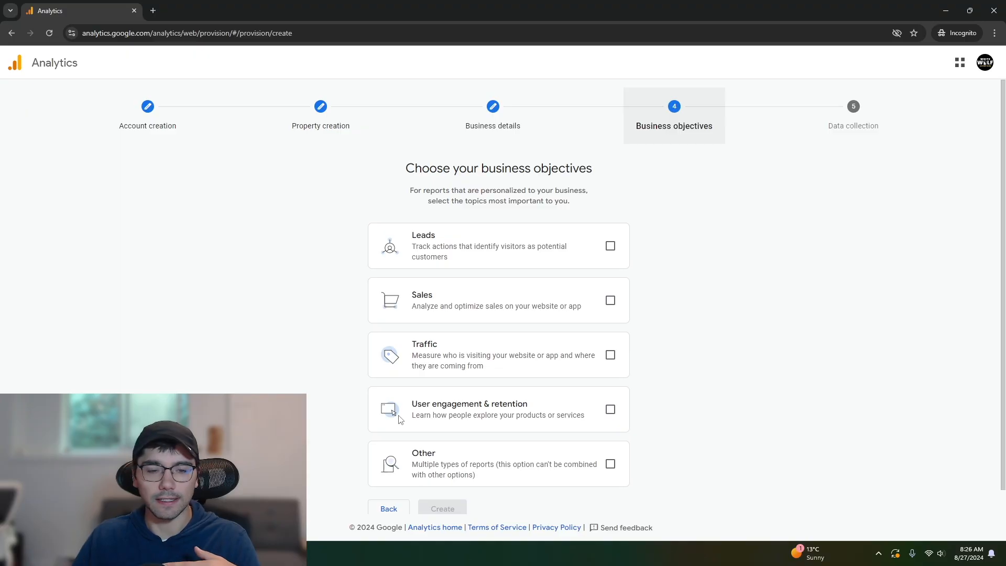
Select Sales as the business objective, create the property and accept the terms.
click(398, 301)
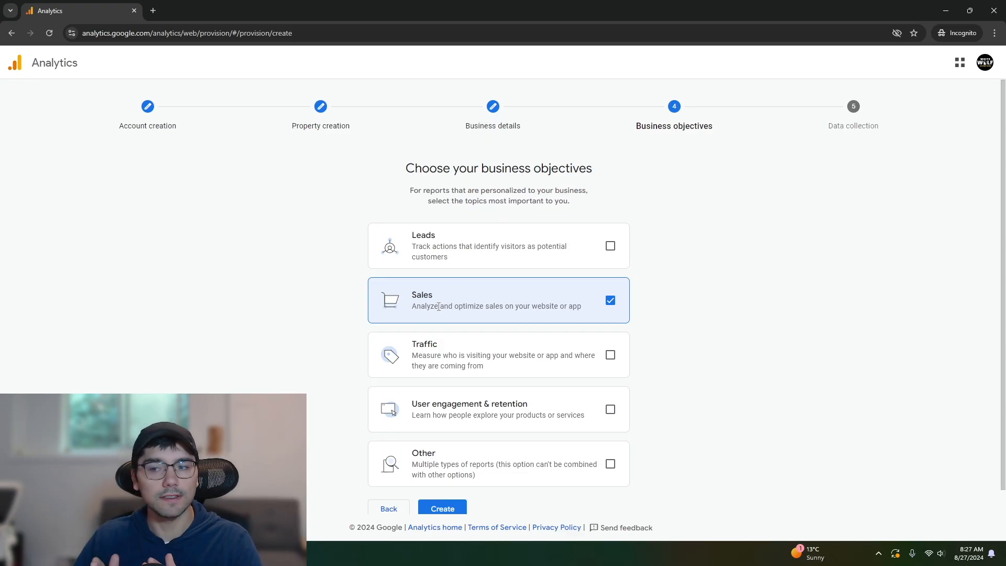
click(458, 512)
click(366, 390)
click(381, 422)
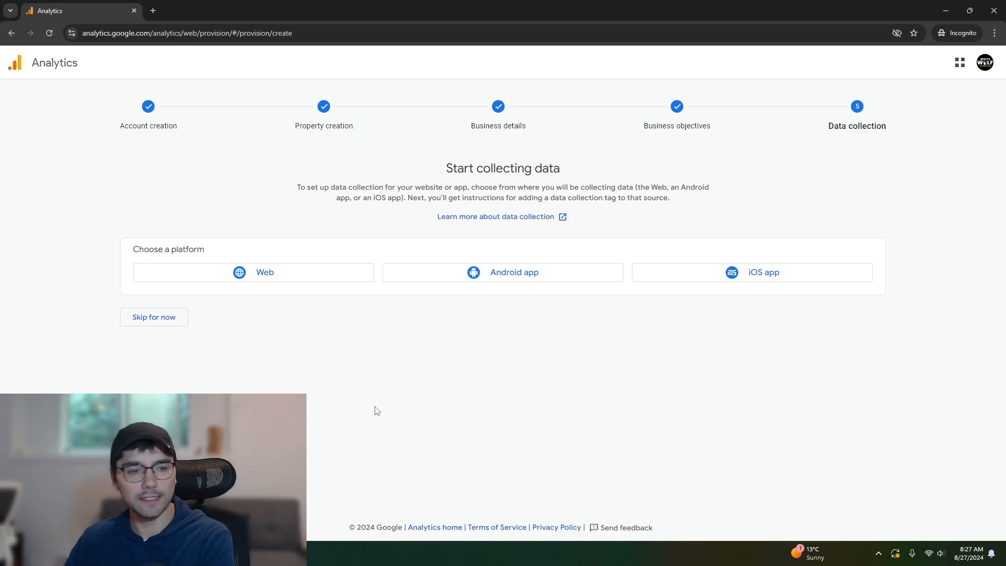
click(262, 279)
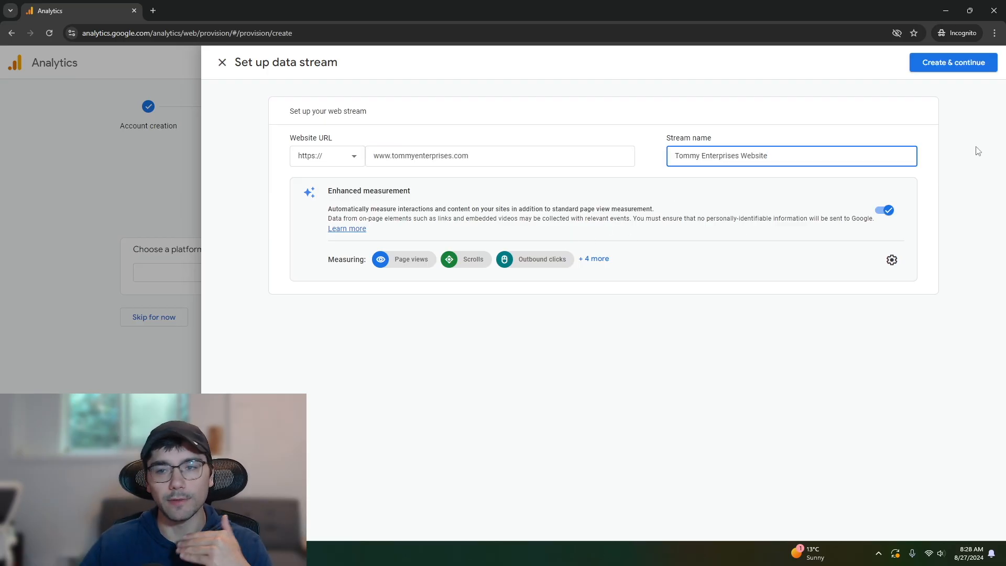
click(954, 63)
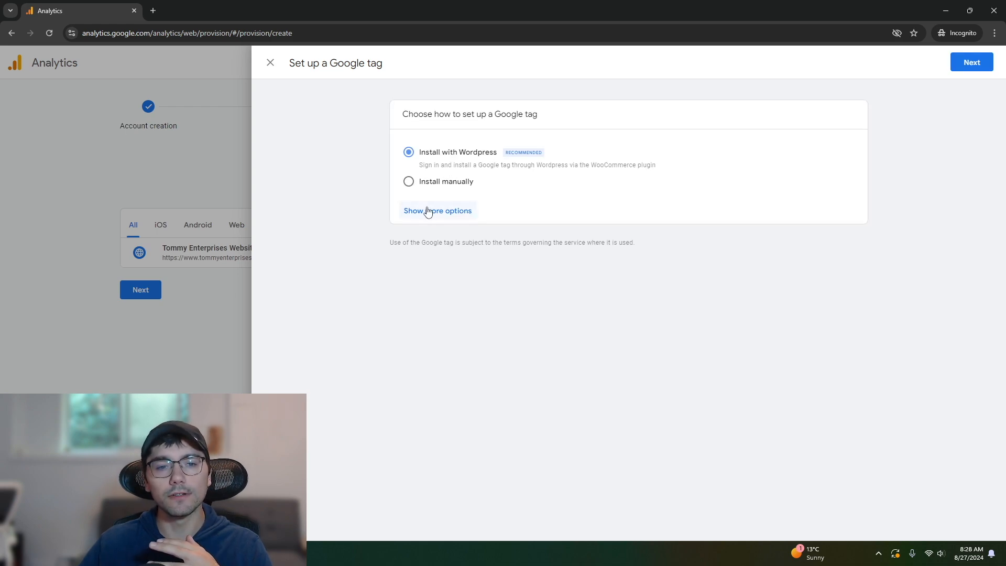
Choose manual installation of the Google tag and copy the complete tag code.
click(431, 211)
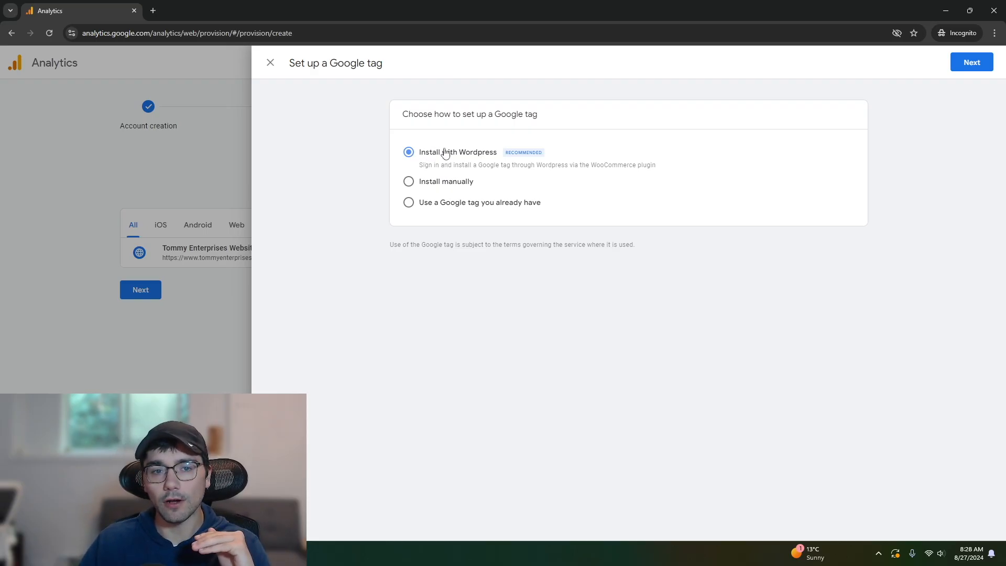
click(460, 185)
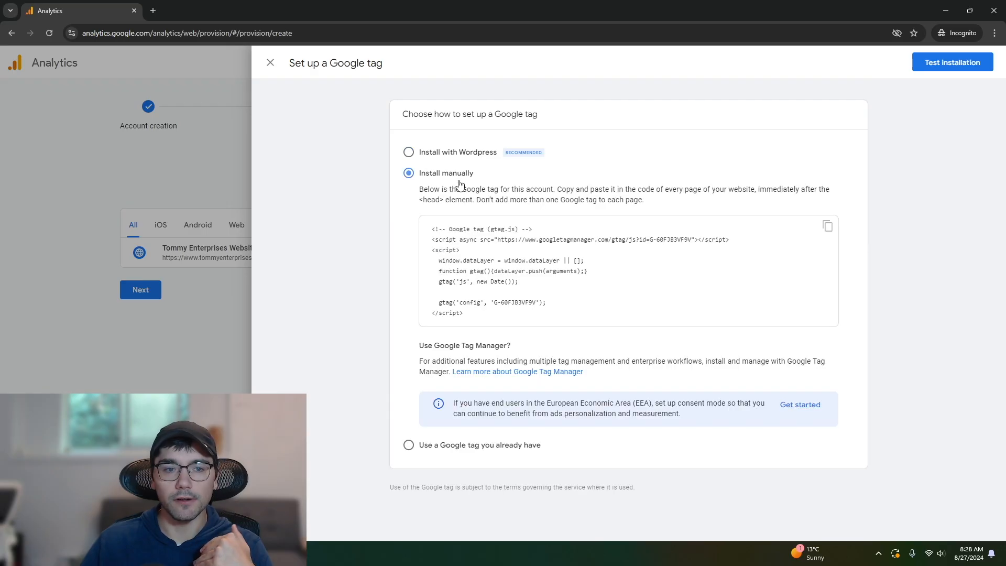
drag(477, 318, 431, 232)
key(ctrl+c)
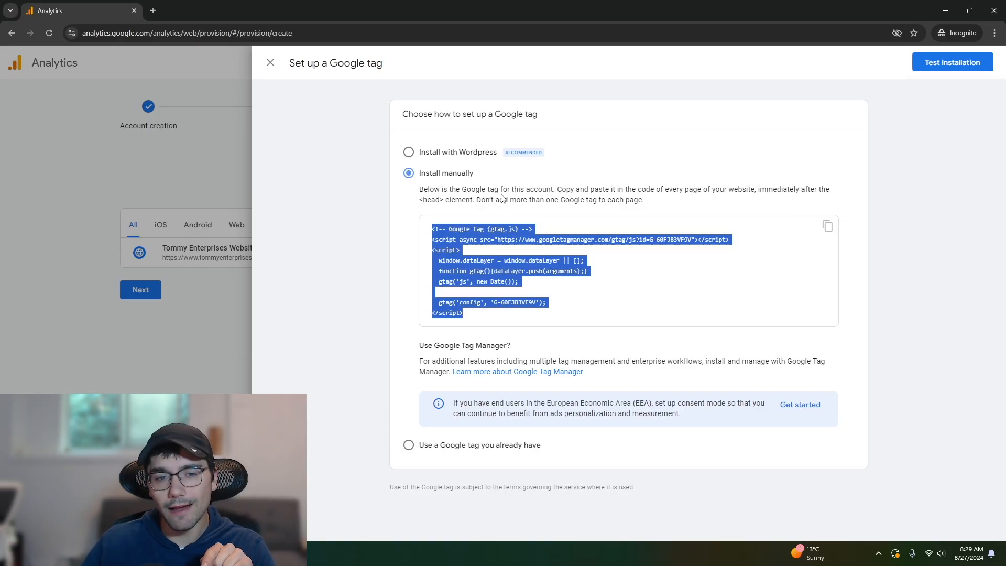
Switch to the WordPress WPCode page and paste the Google tag code into the global header.
drag(464, 10, 1005, 63)
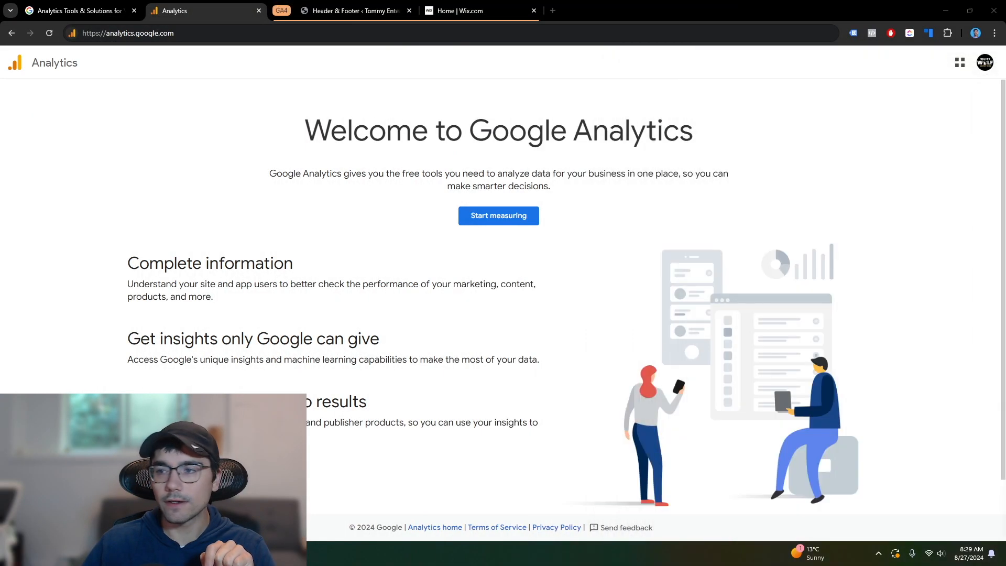
click(355, 17)
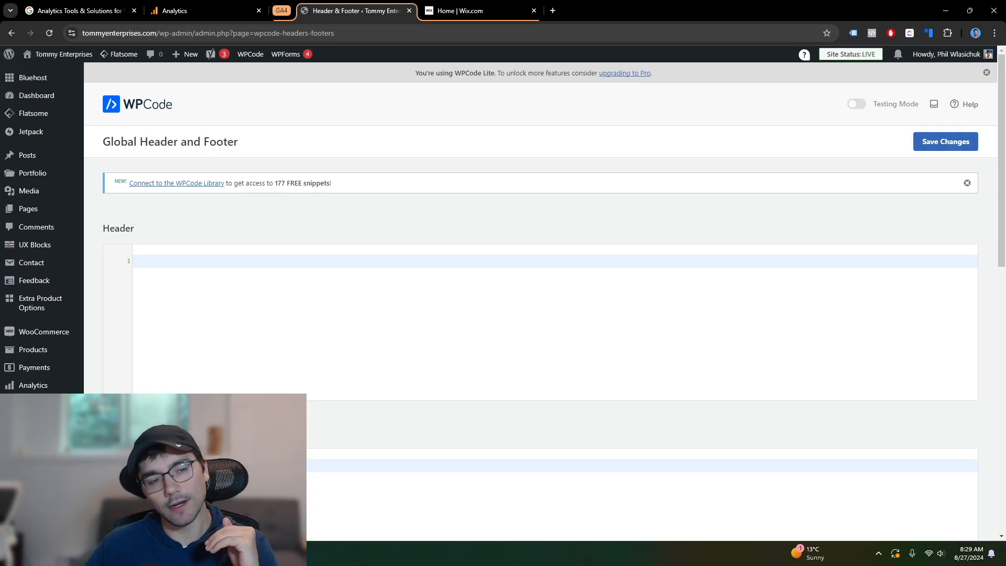
key(ctrl+v)
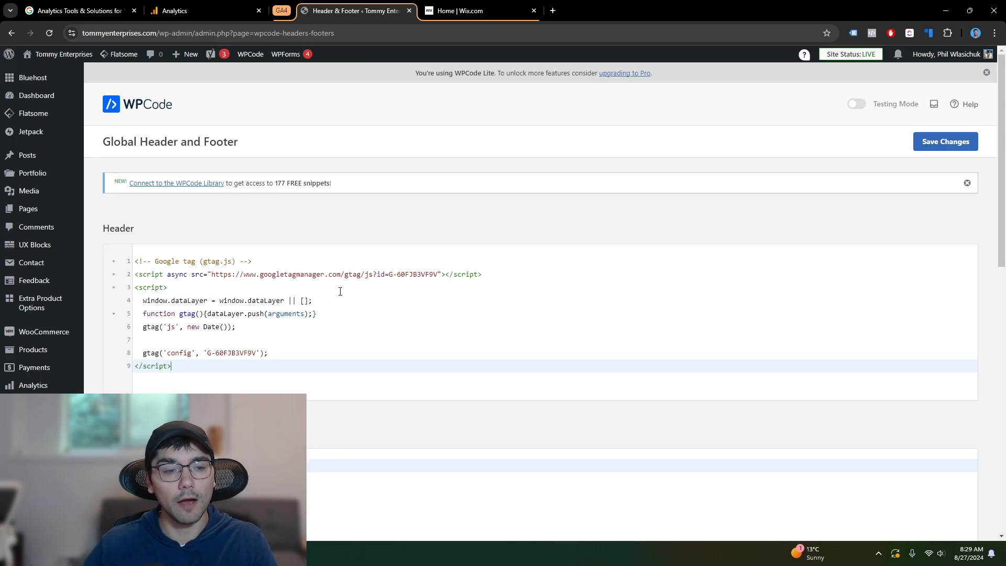
click(450, 316)
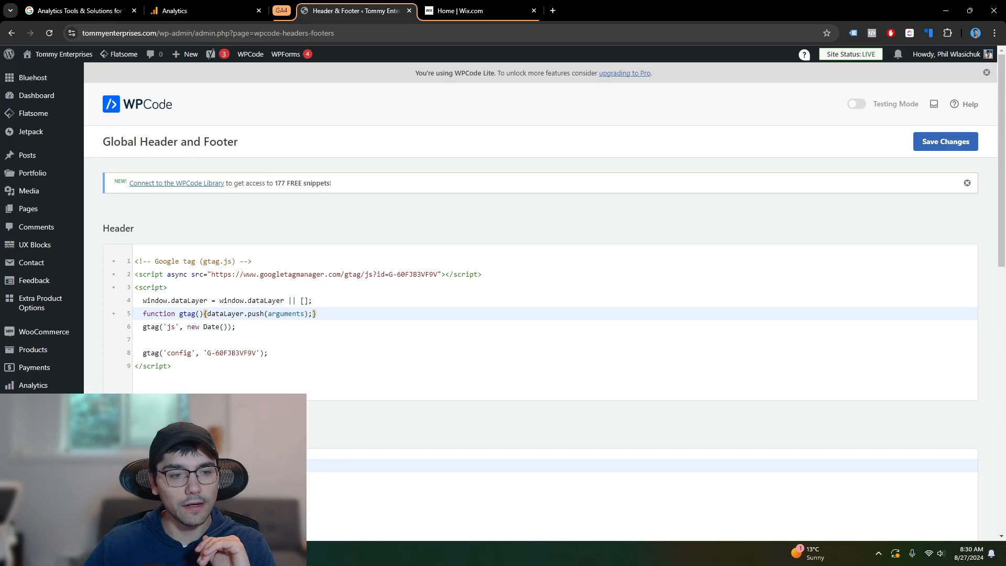
Switch to the Wix dashboard and open the Marketing Integrations page in the site settings.
click(476, 15)
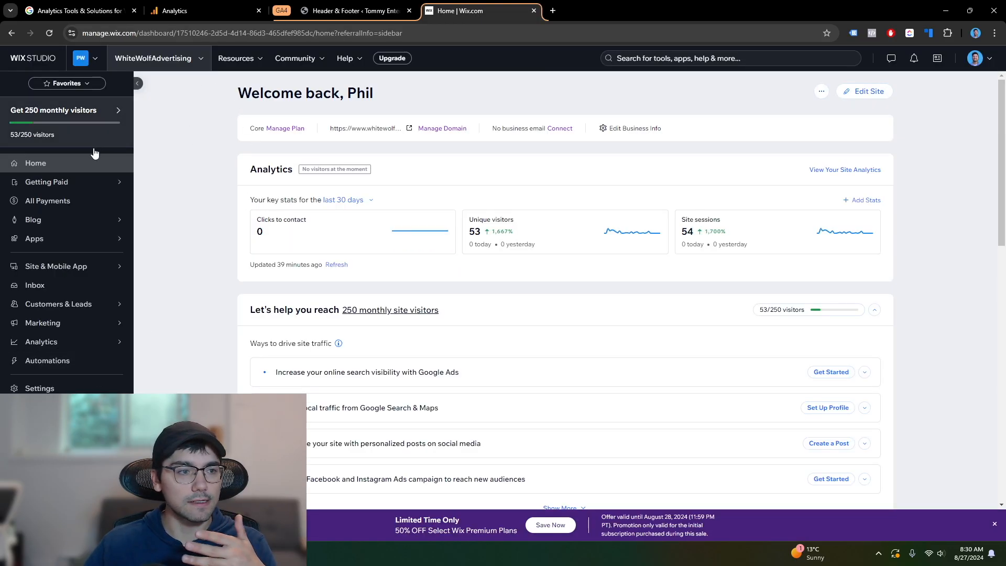
click(69, 392)
scroll(583, 474, down, 5)
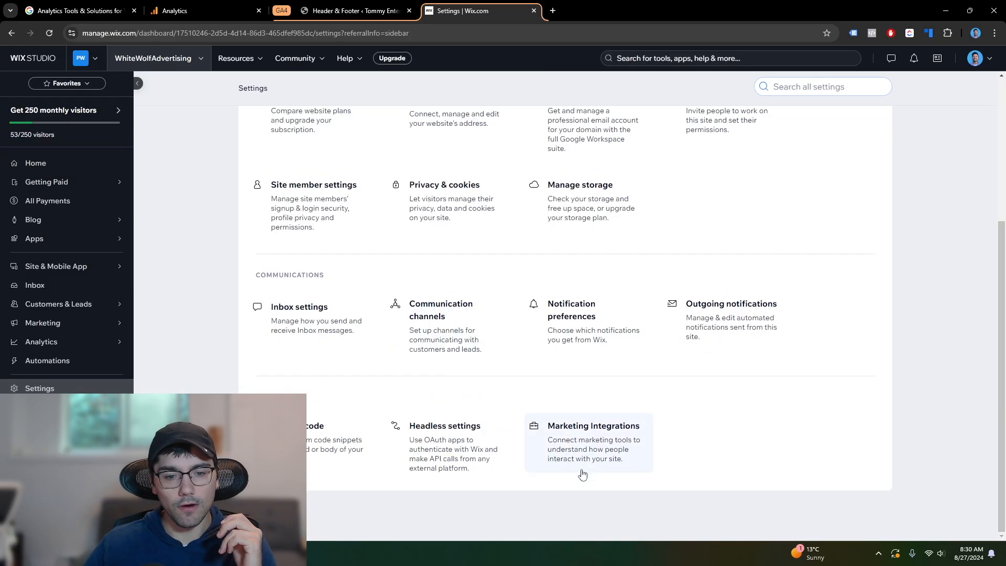
click(578, 458)
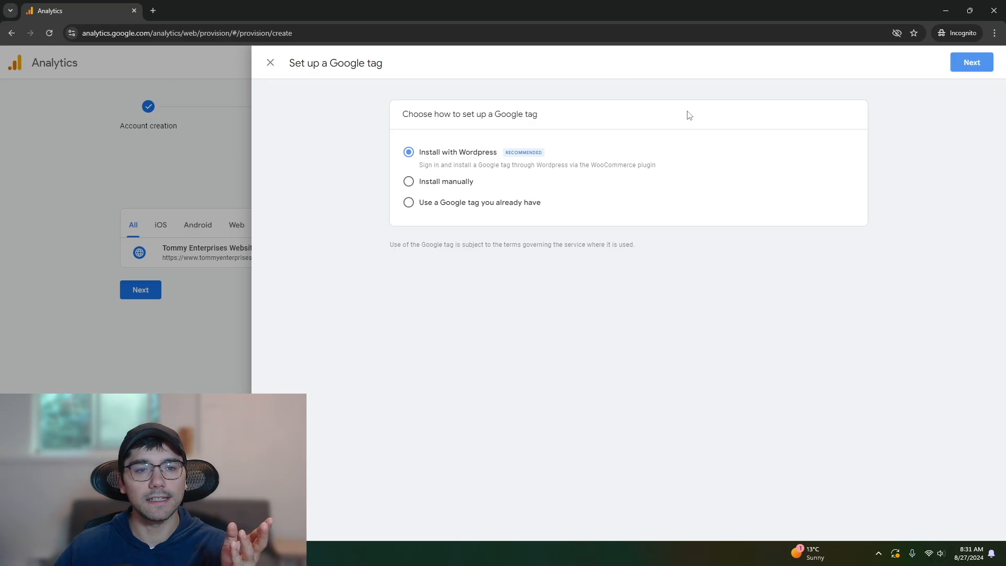
Review the WooCommerce plugin installation instructions for the Google tag, including the plugin to search for, and close them.
click(972, 63)
scroll(569, 254, down, 2)
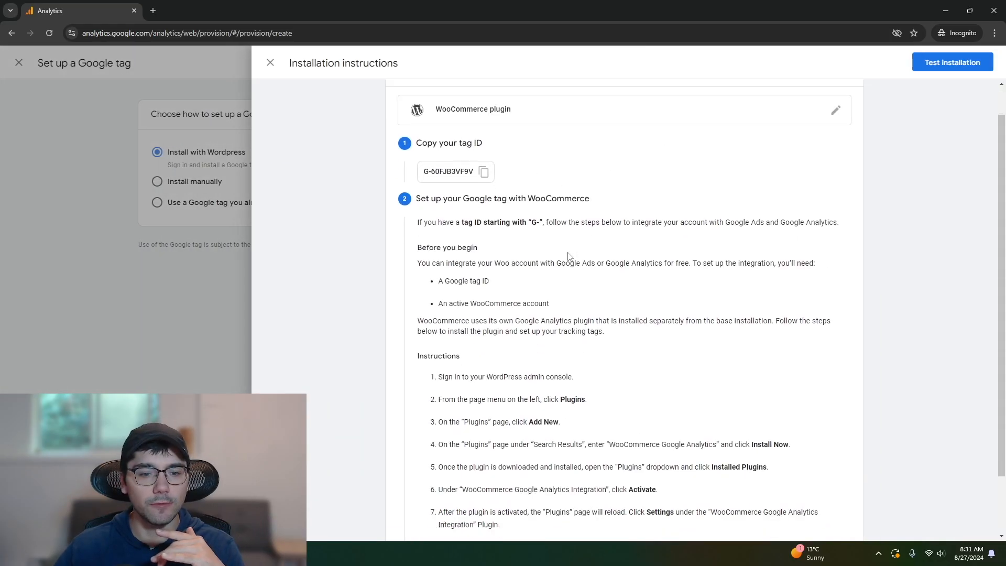
drag(615, 377, 717, 381)
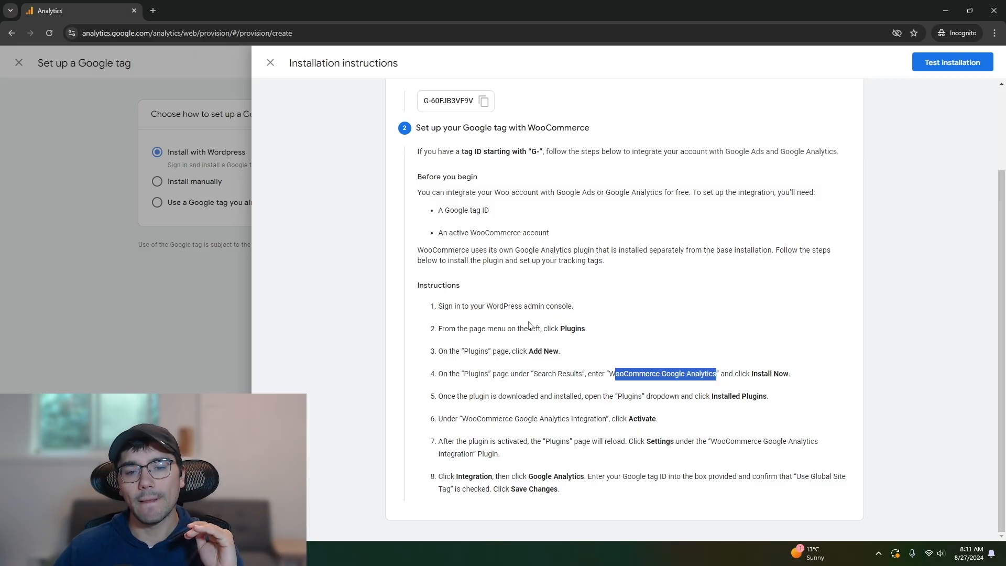
drag(416, 288, 494, 294)
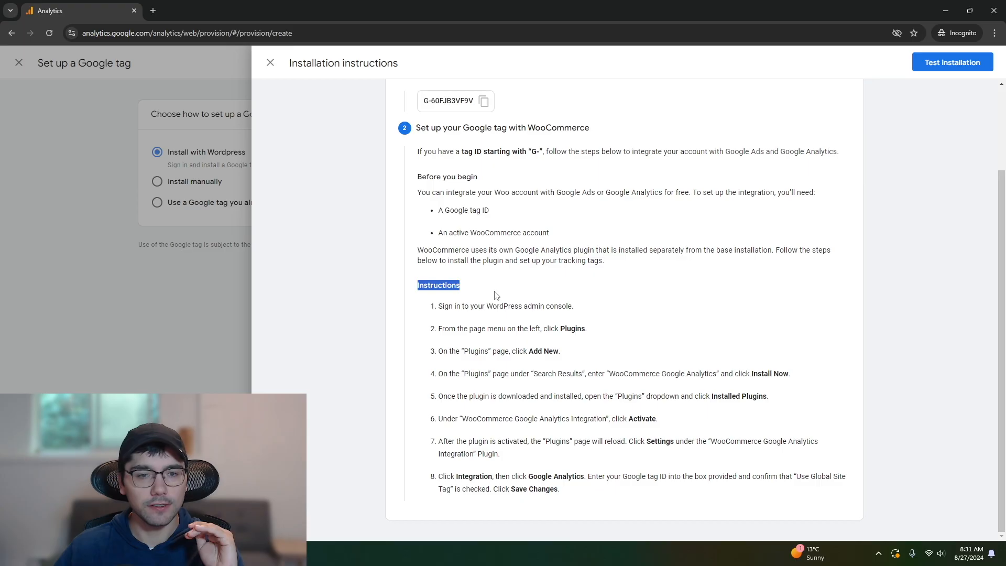
scroll(494, 294, up, 2)
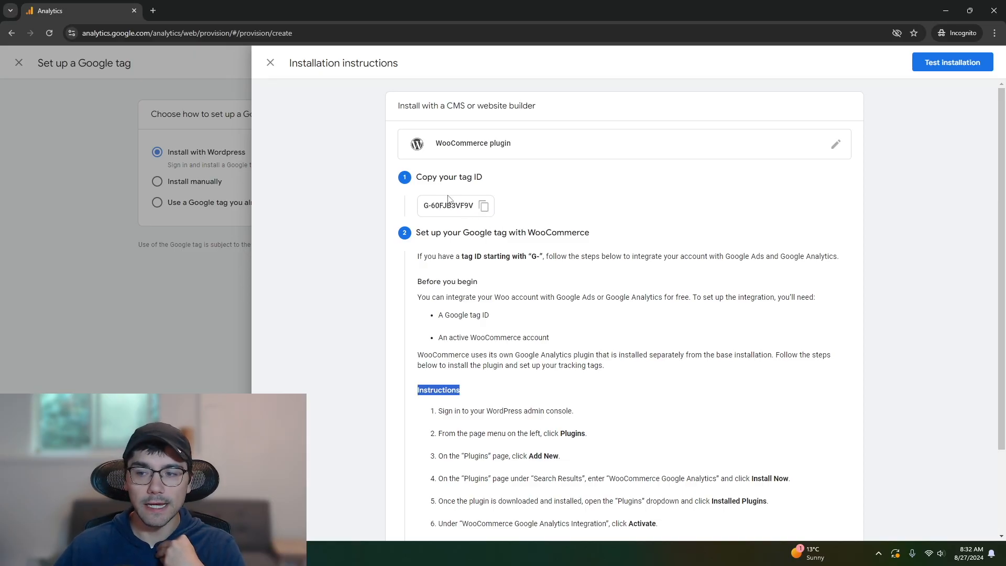
scroll(441, 198, down, 2)
drag(609, 374, 710, 368)
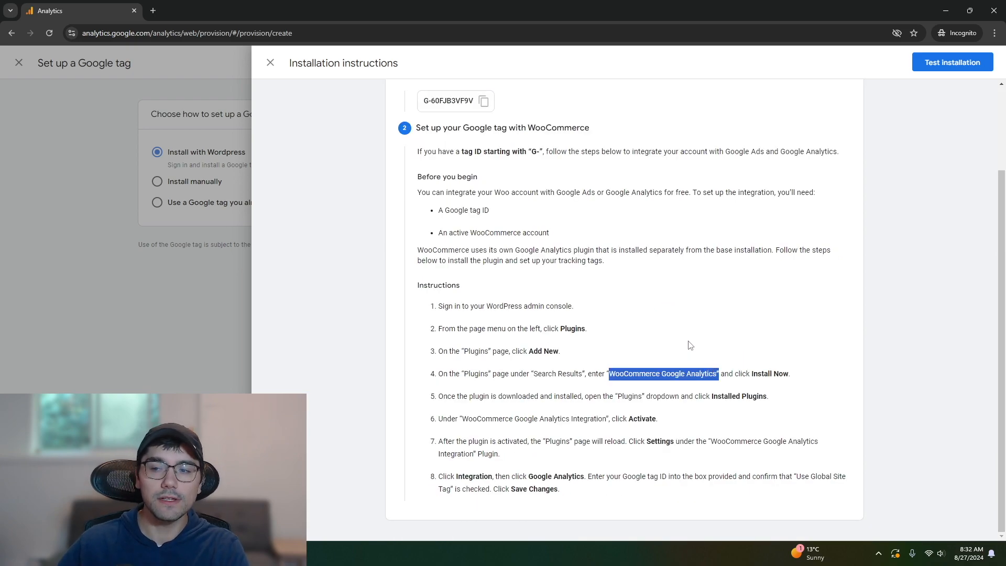
click(271, 62)
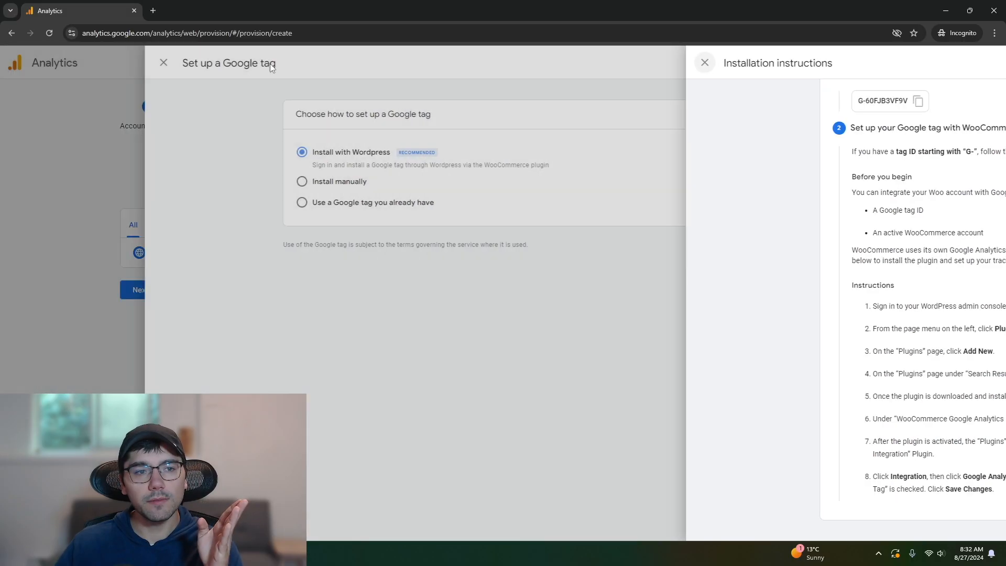
Return to the manual installation option for the Google tag and test the installation on the website.
click(418, 178)
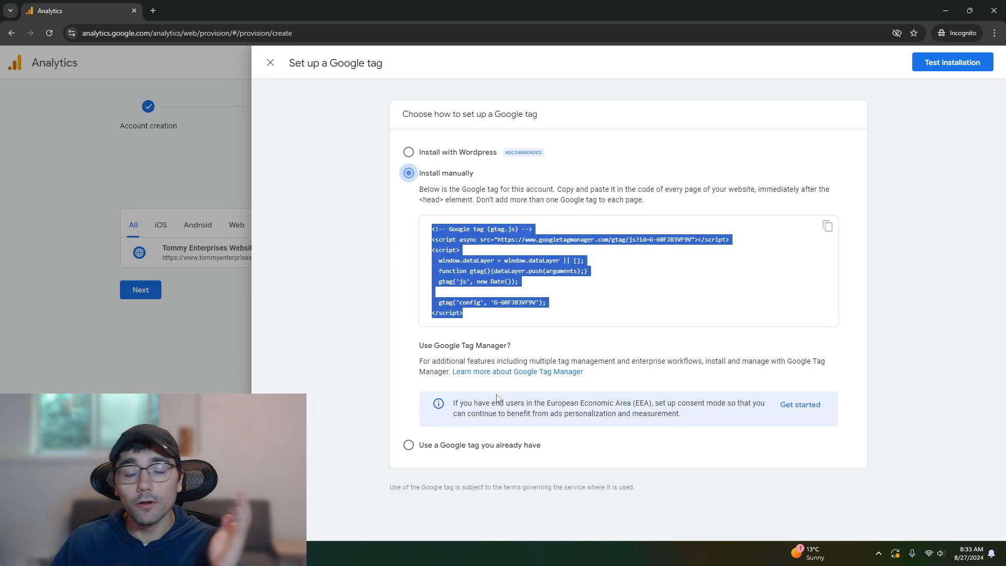
drag(433, 347, 509, 351)
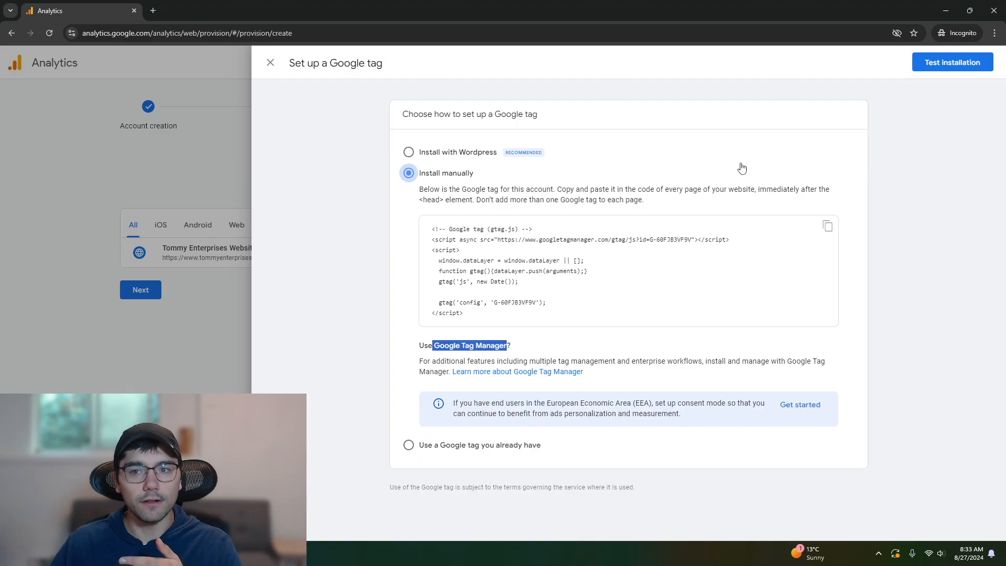
click(962, 67)
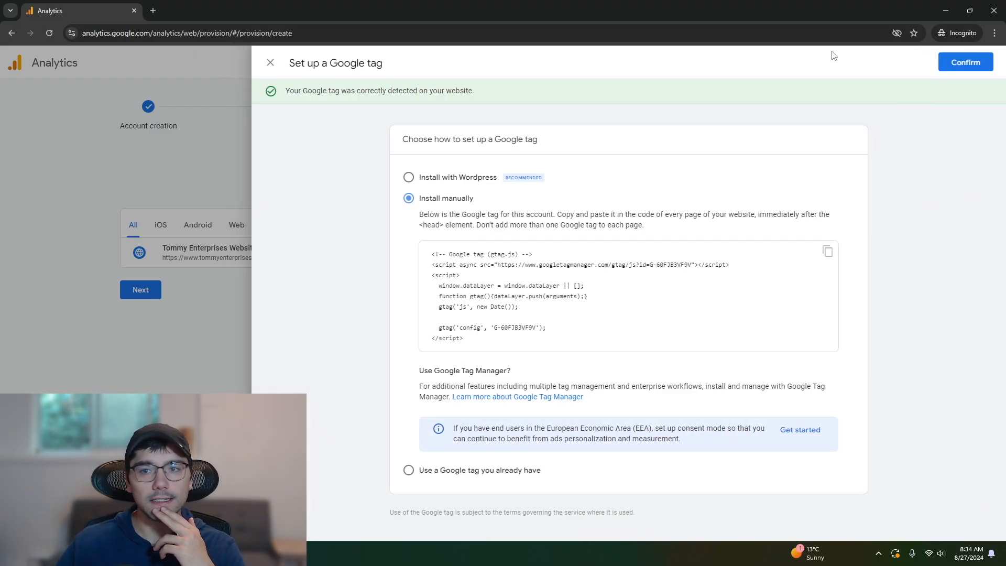
Confirm the Google tag setup and check the tag code in the WPCode global header behind the Analytics window.
click(955, 67)
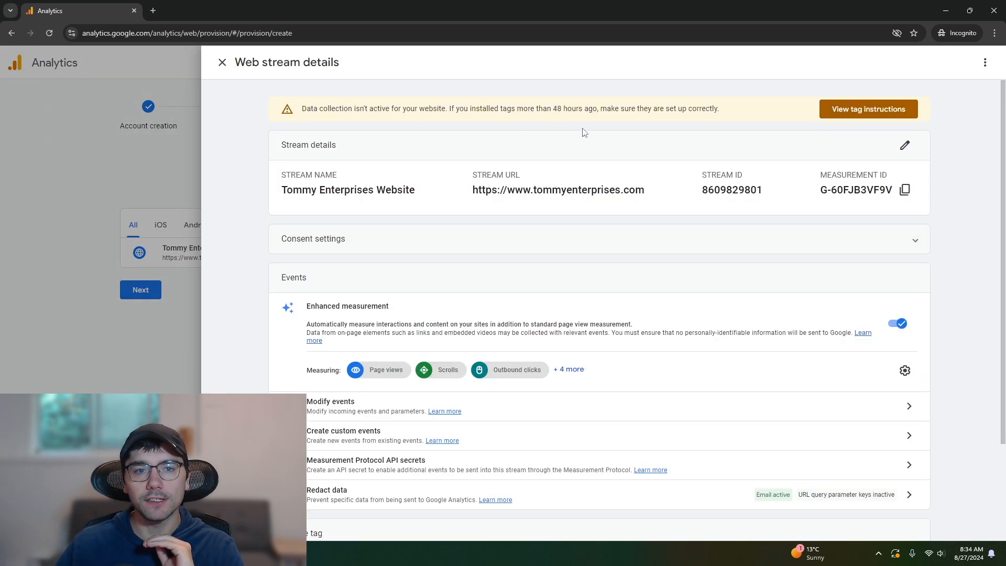
drag(660, 7, 650, 457)
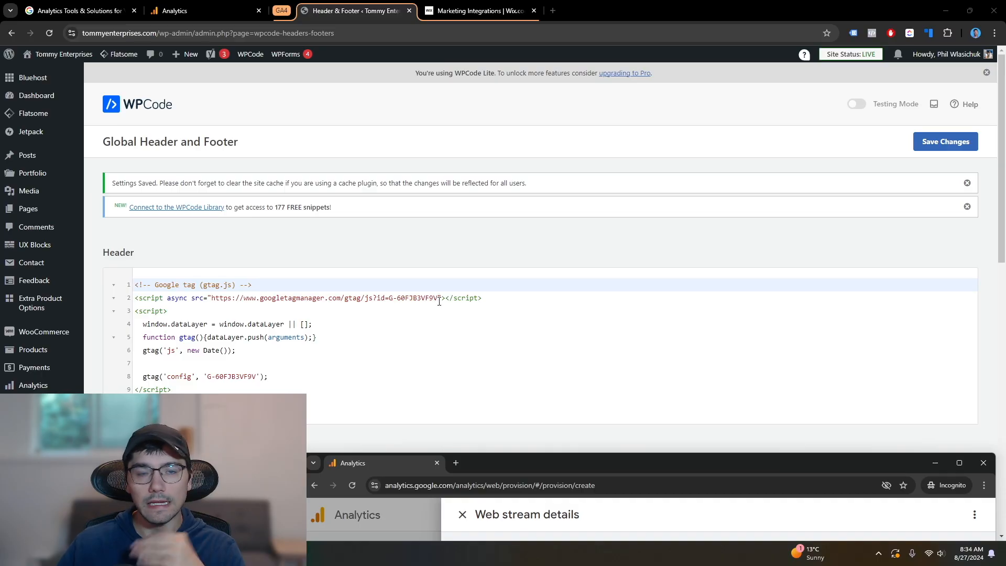
Return to the full-size web stream details, review them and copy the stream's measurement ID.
double_click(543, 468)
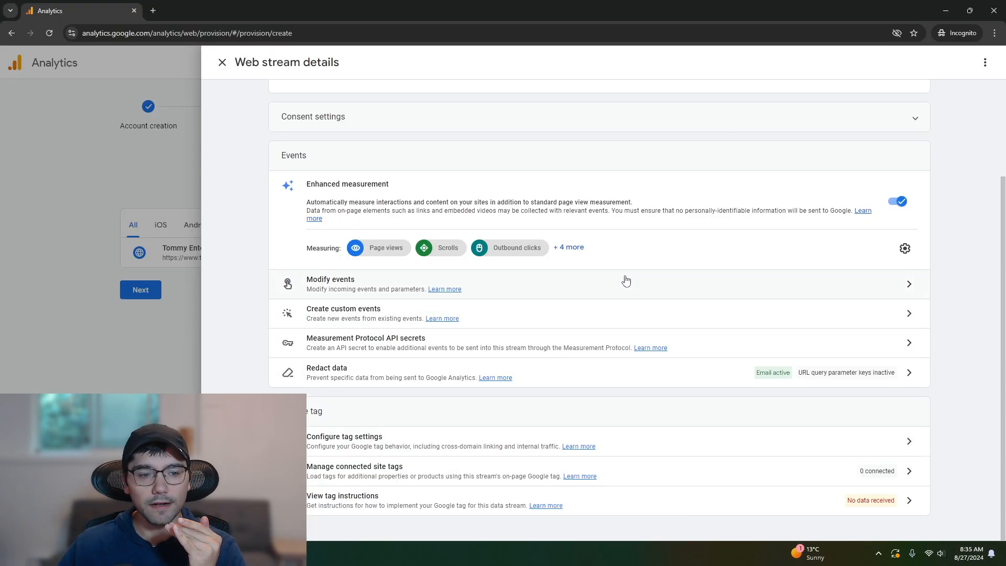
scroll(631, 286, up, 3)
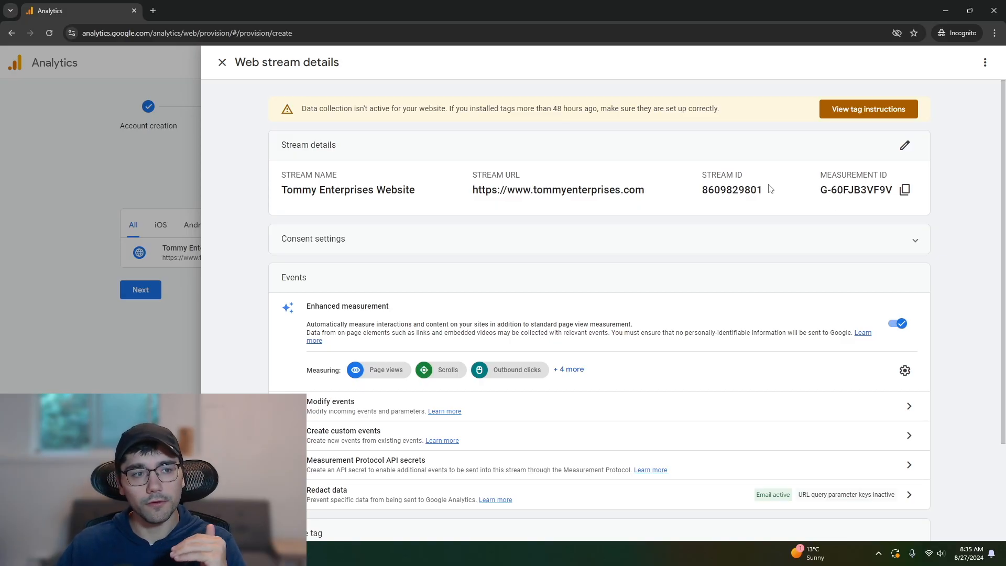
click(902, 192)
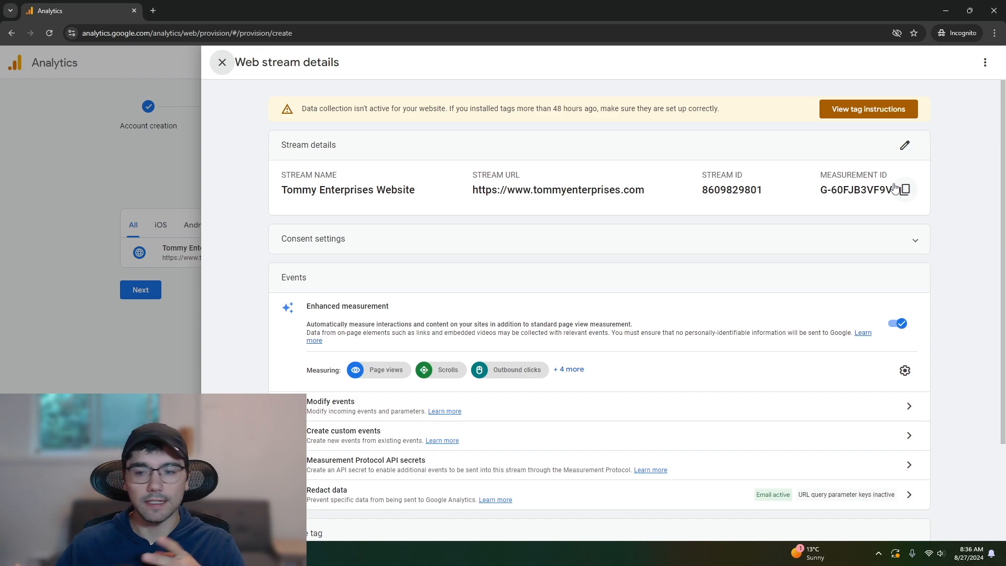
Close the web stream details, finish the property setup through to the Home page and dismiss the quick help tip.
click(81, 334)
click(148, 302)
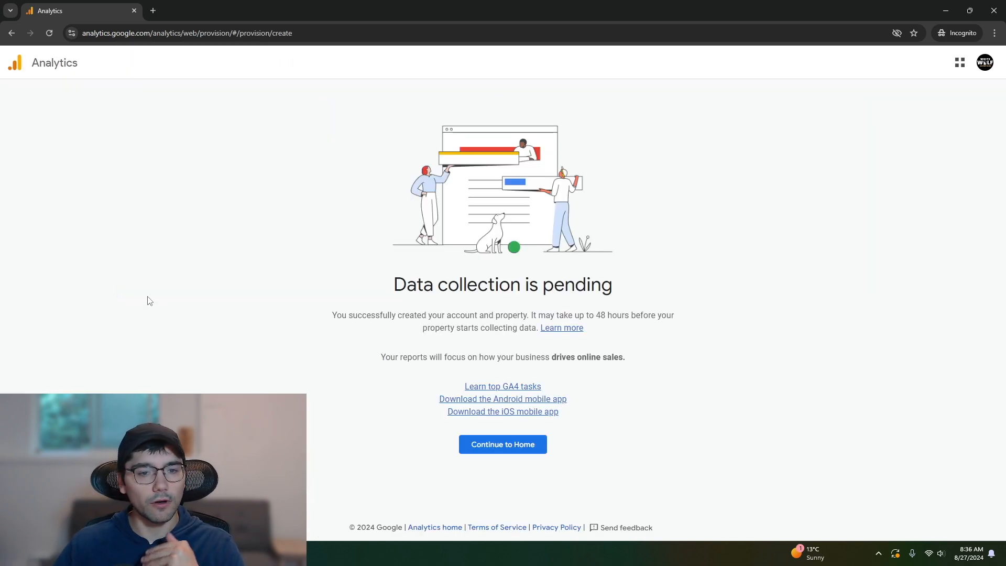
click(480, 444)
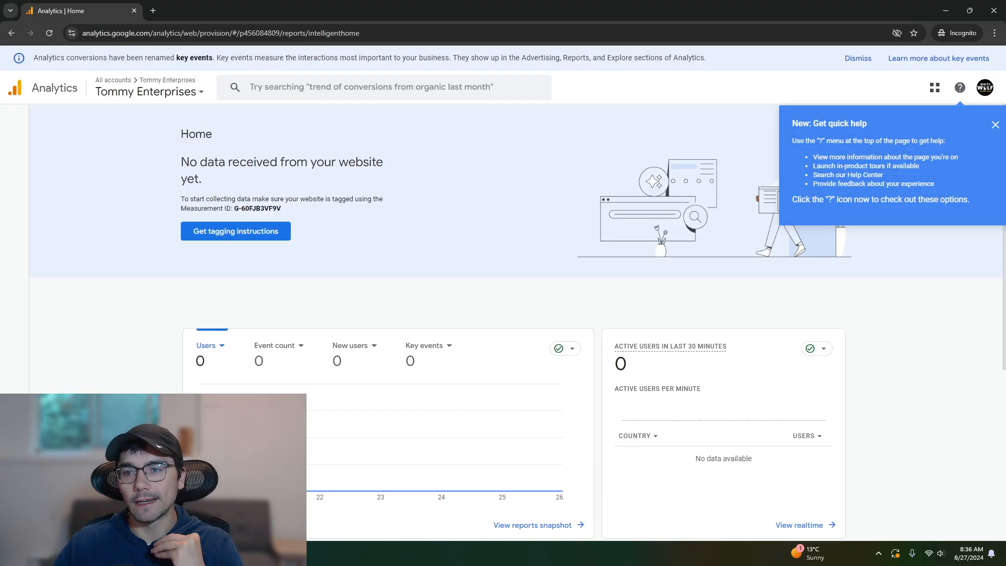
click(996, 125)
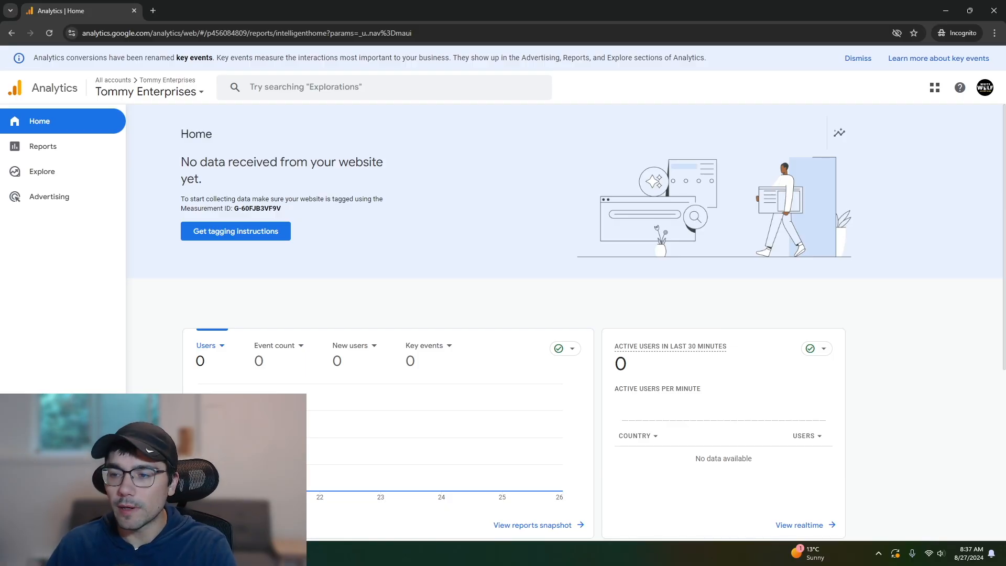
Open the Admin page and review the account and property settings, including property access management.
click(15, 524)
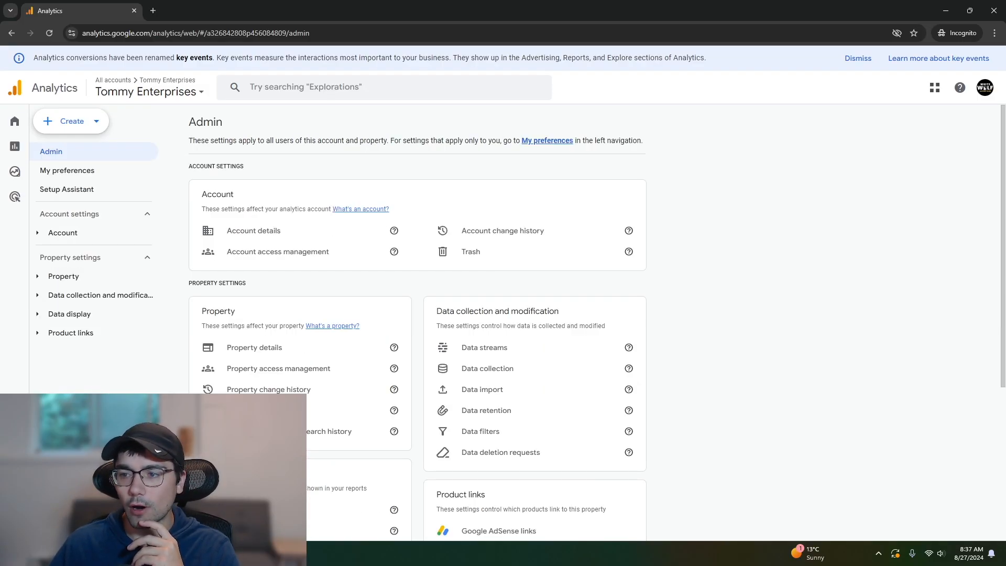
scroll(278, 269, down, 2)
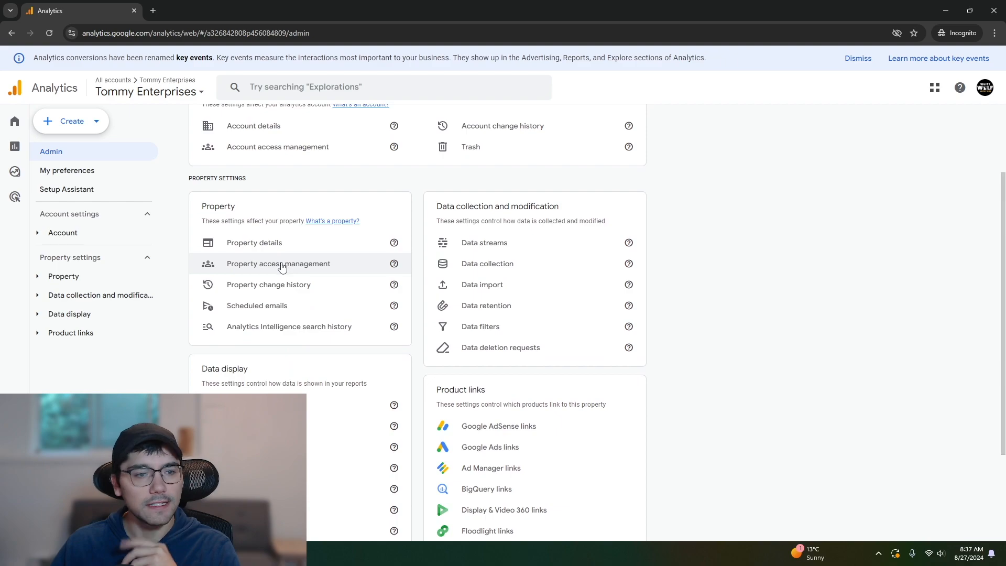
scroll(279, 269, up, 2)
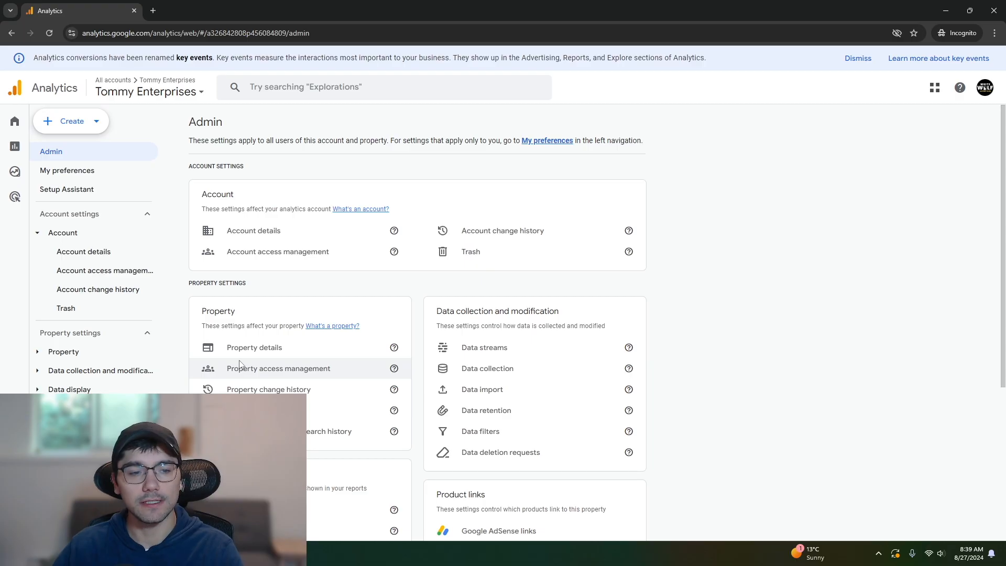
click(241, 375)
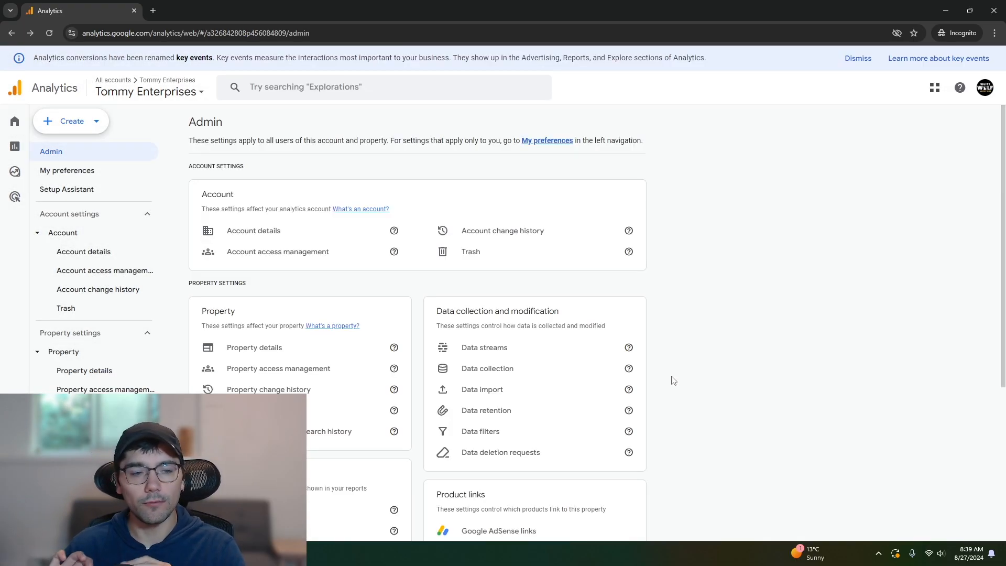
Open the property's data collection settings and turn on Google signals data collection.
click(596, 376)
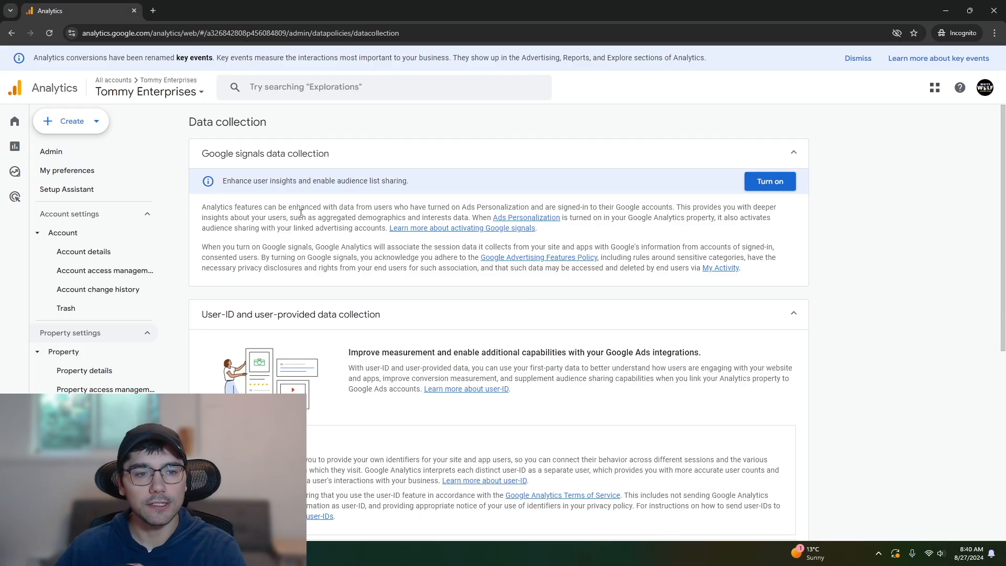
drag(318, 215, 470, 218)
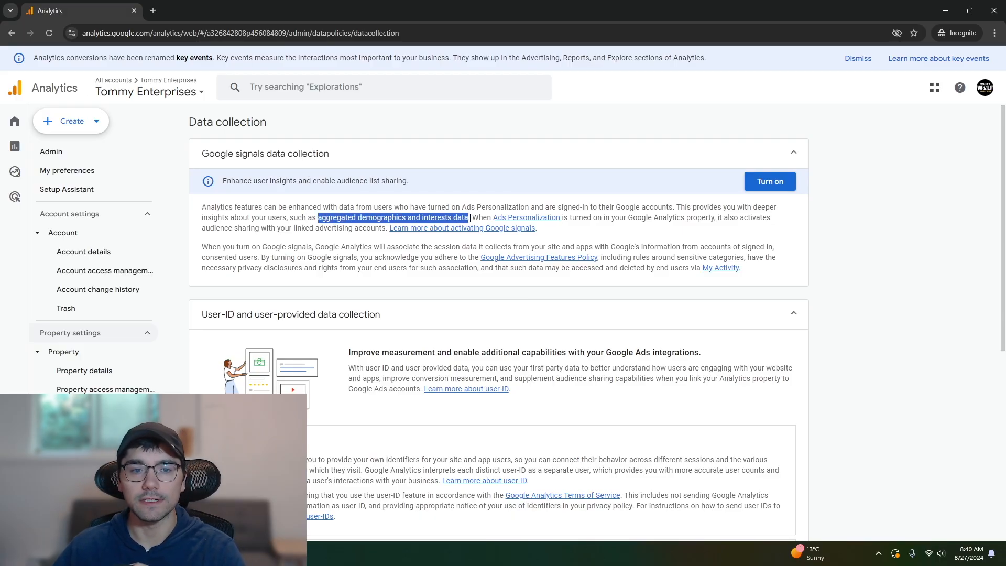
click(760, 190)
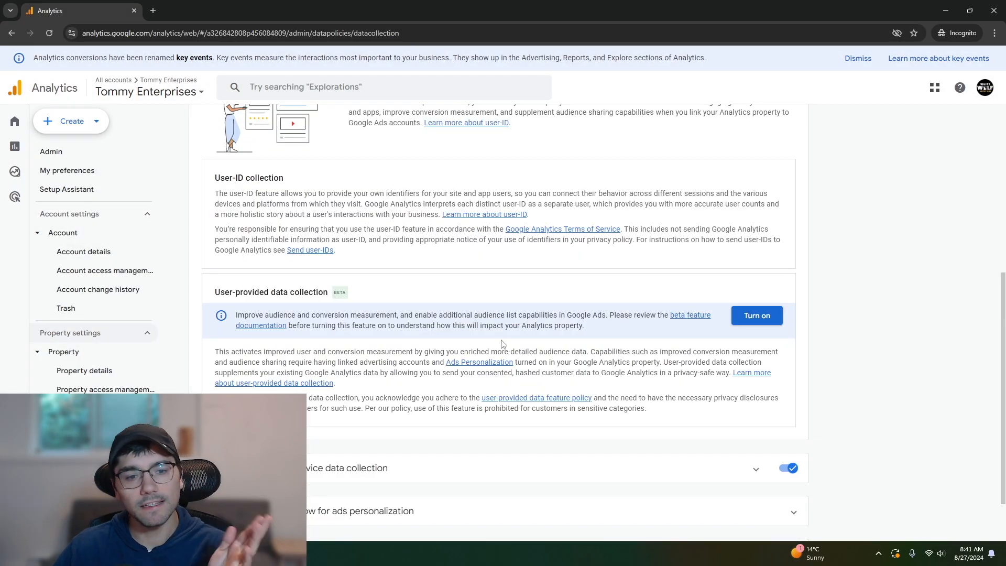
Turn on user-provided data collection, review the remaining data collection settings and return to the Admin page.
drag(450, 352, 596, 353)
click(757, 315)
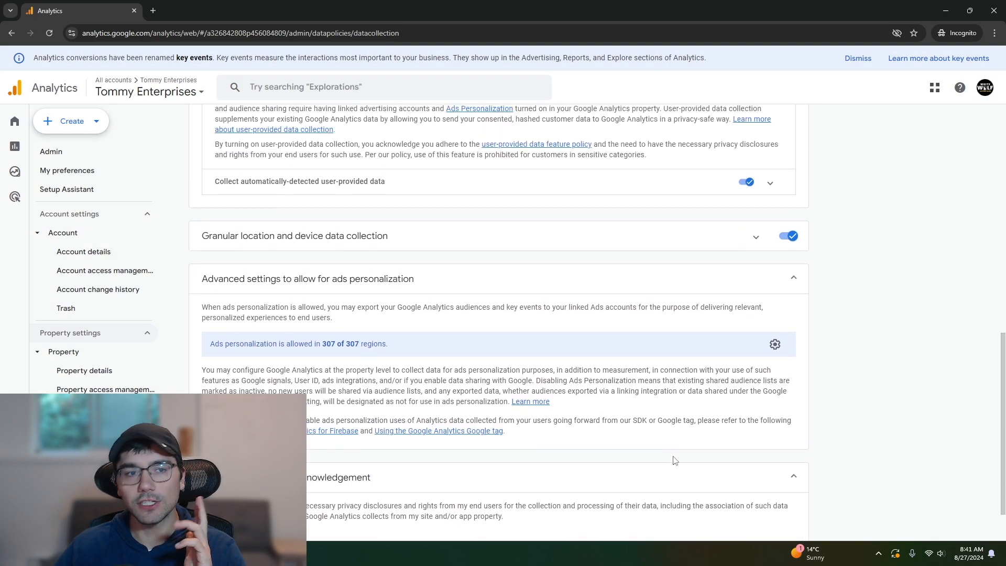
scroll(670, 457, up, 6)
scroll(665, 456, down, 10)
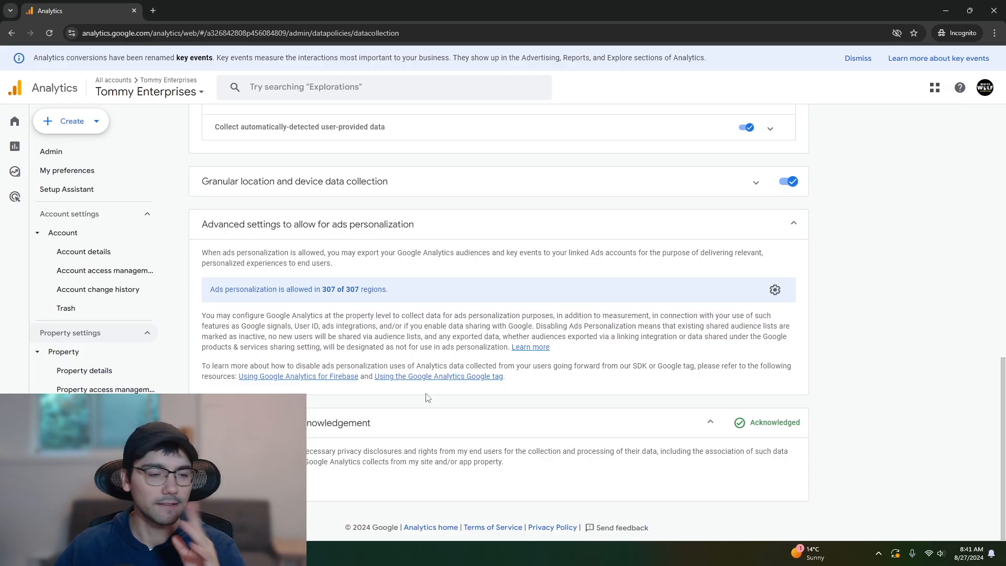
key(alt+Left)
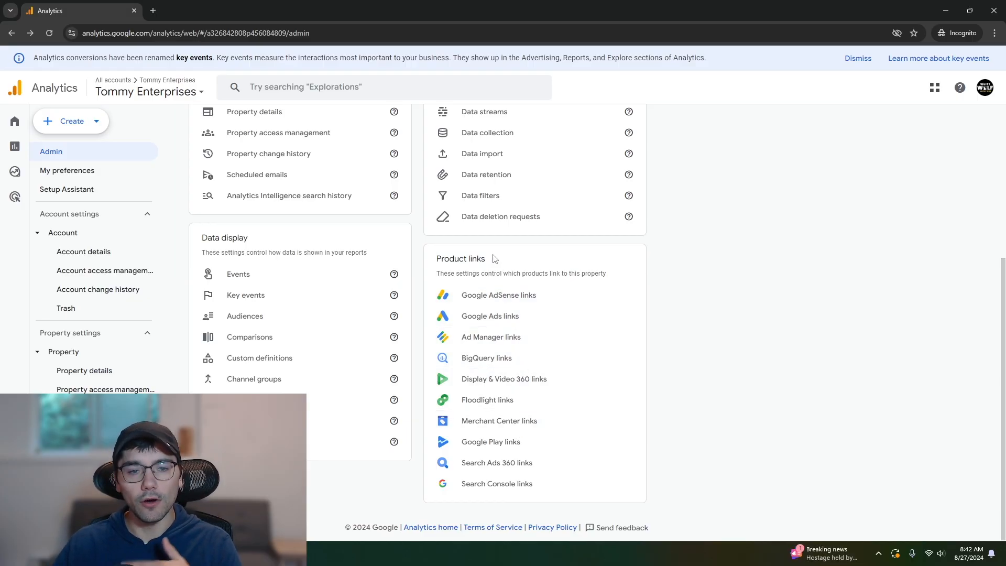
Review the Google Ads link setup in the product links and close it without choosing an account.
mouse_move(14, 524)
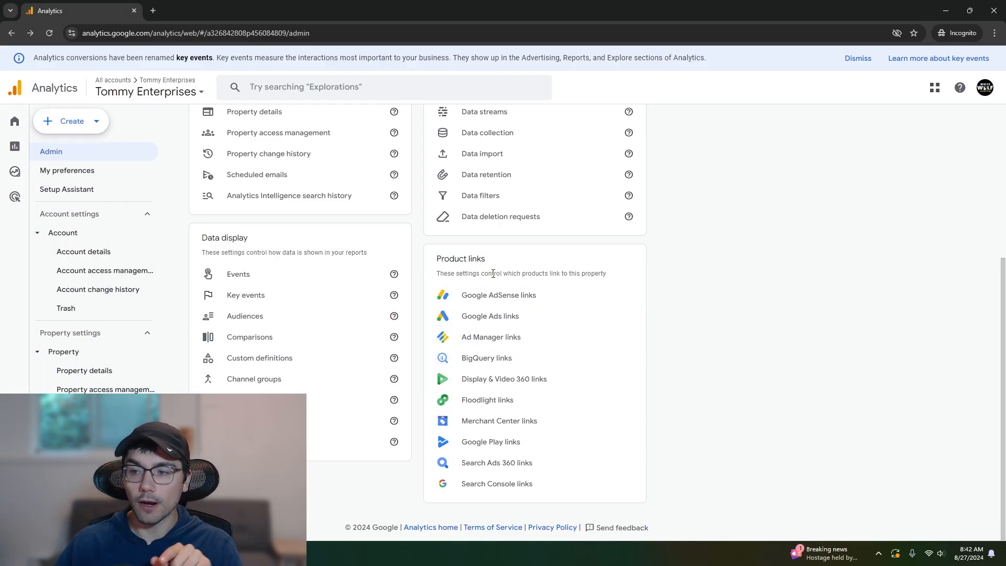
click(490, 316)
click(781, 162)
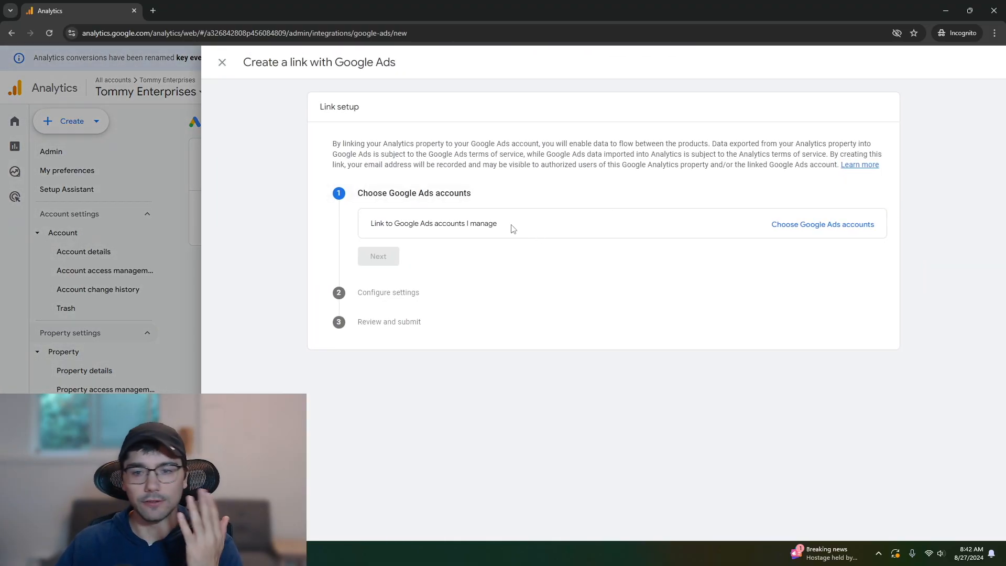
click(222, 63)
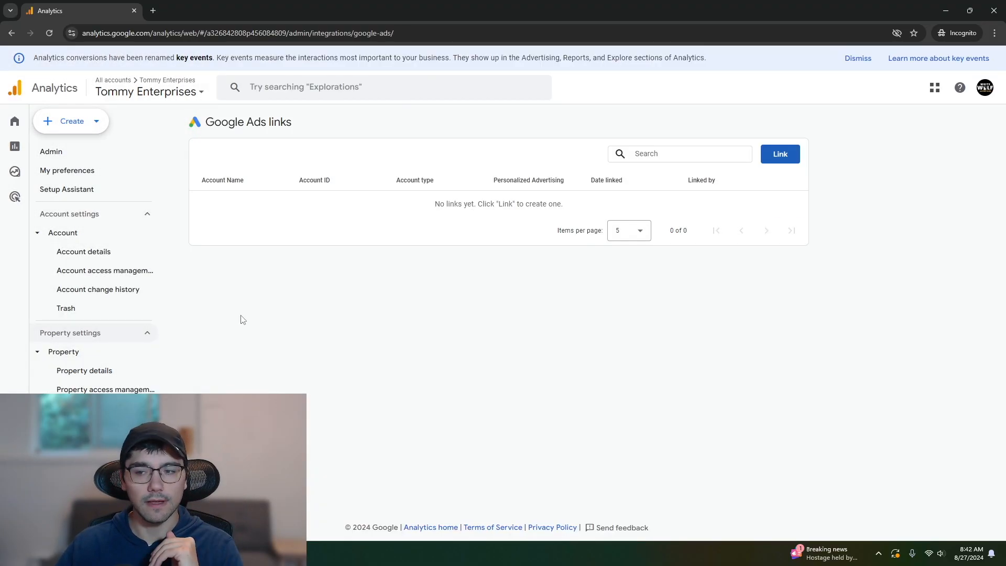
click(12, 33)
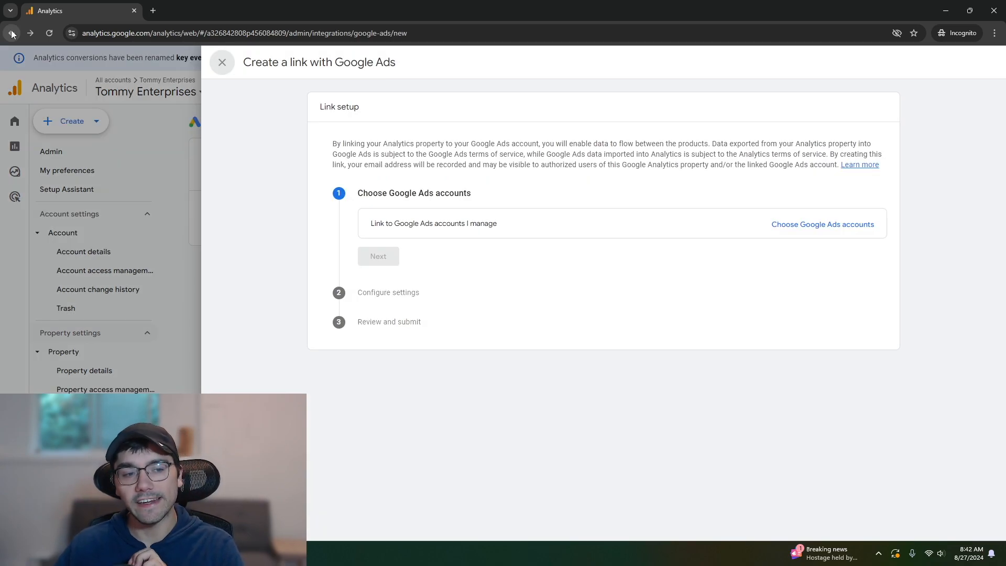
Leave the Google Ads link setup and view the Reports snapshot.
click(11, 33)
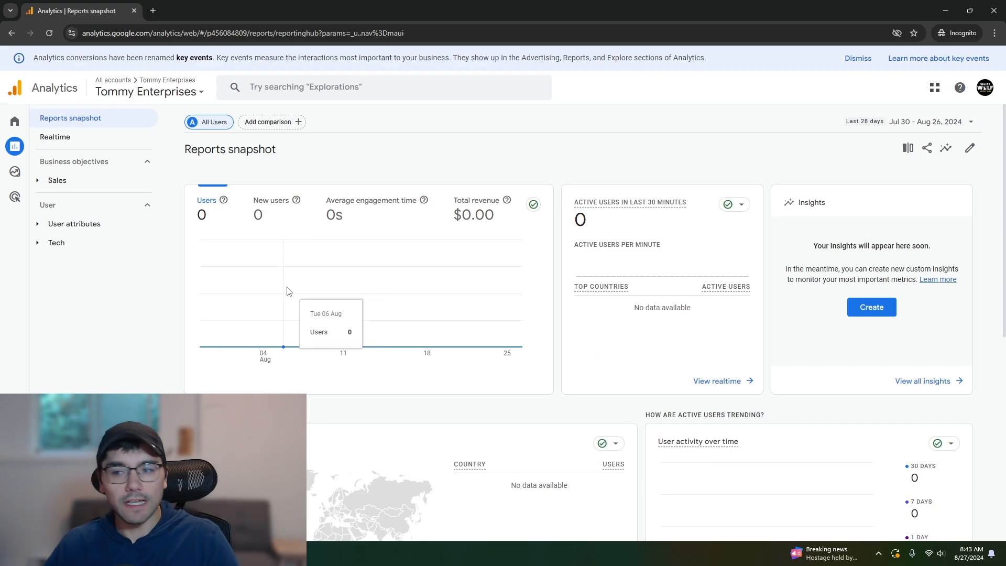
mouse_move(21, 142)
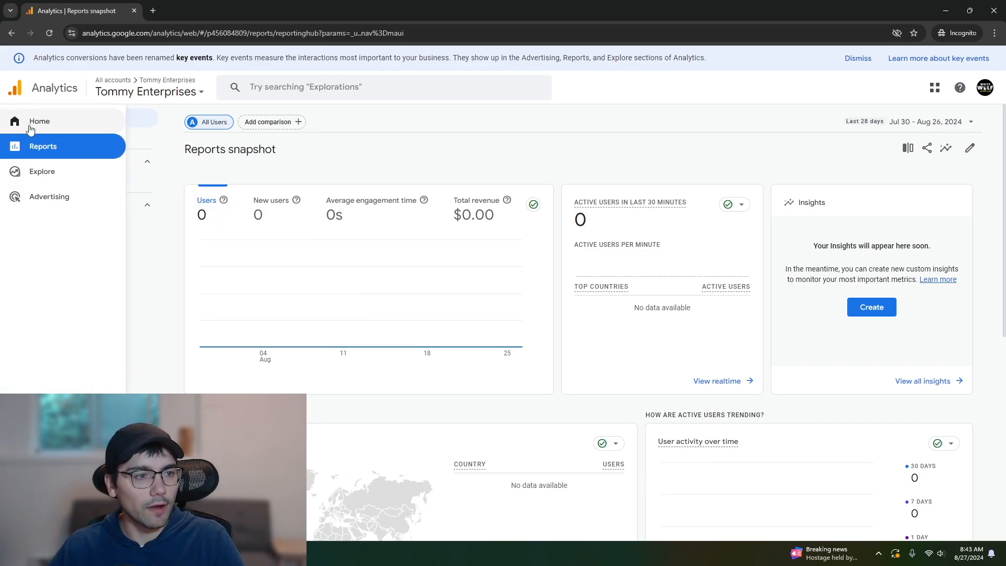